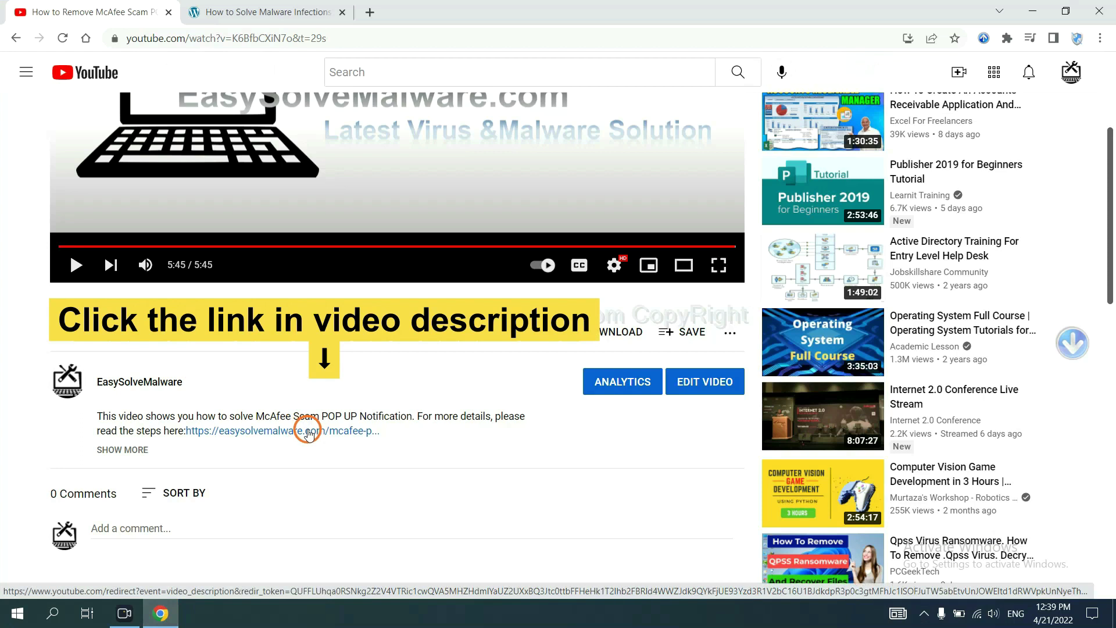
# Step: Switch to the easysolvemalware.com 'How to Solve Malware Infections' guide tab
pyautogui.click(287, 10)
# Step: Download SpyHunter for Windows and run the downloaded SpyHunter-Installer.exe
pyautogui.scroll(-4, 1104, 289)
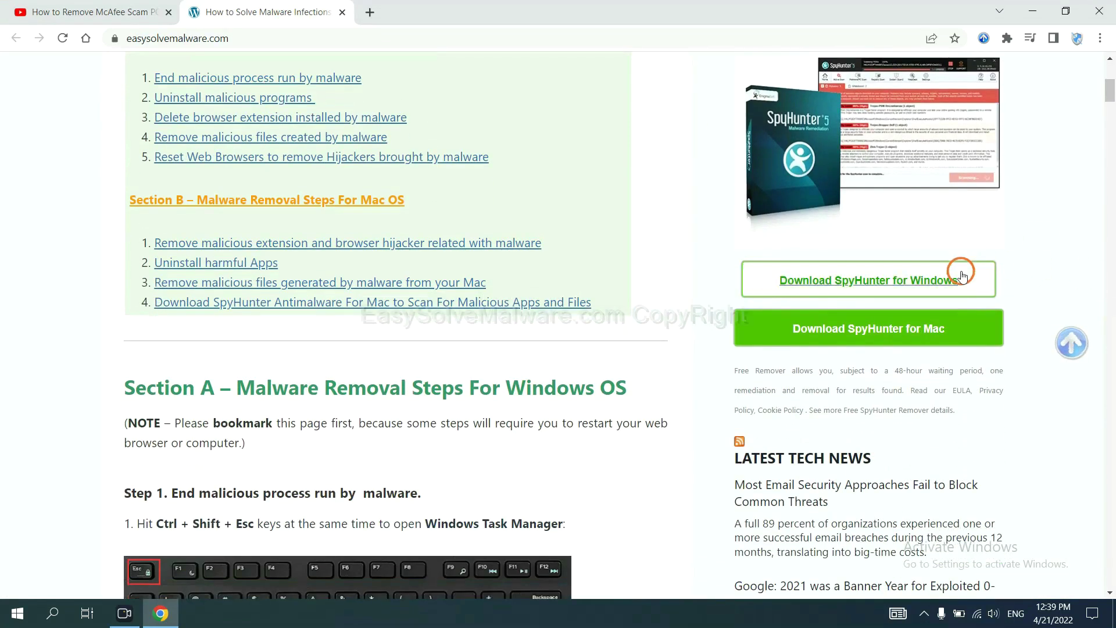
pyautogui.click(947, 277)
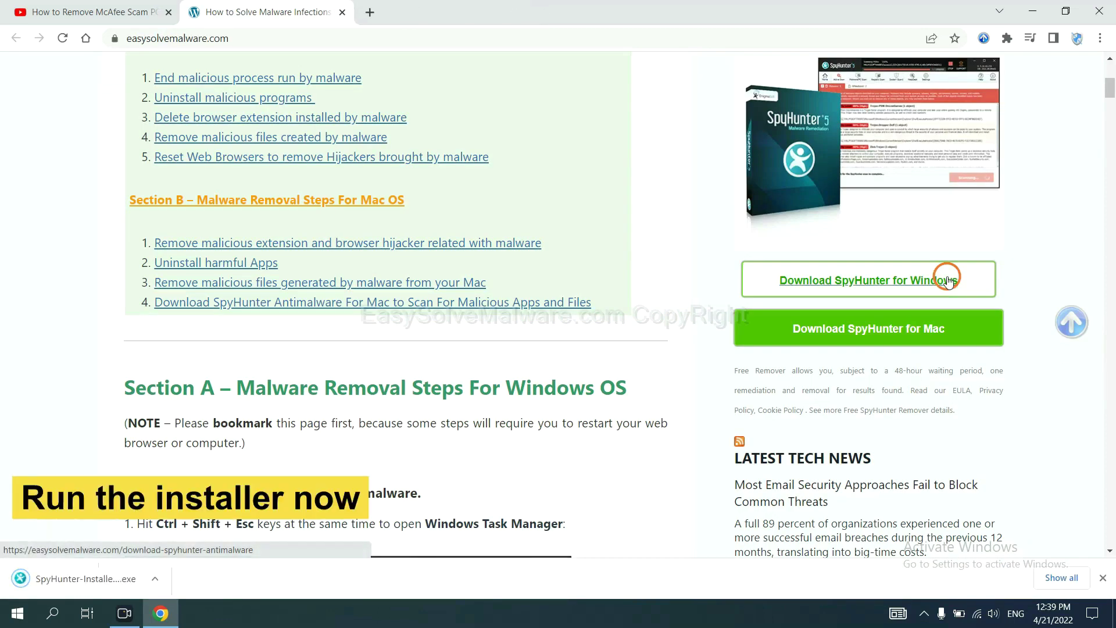
pyautogui.click(69, 580)
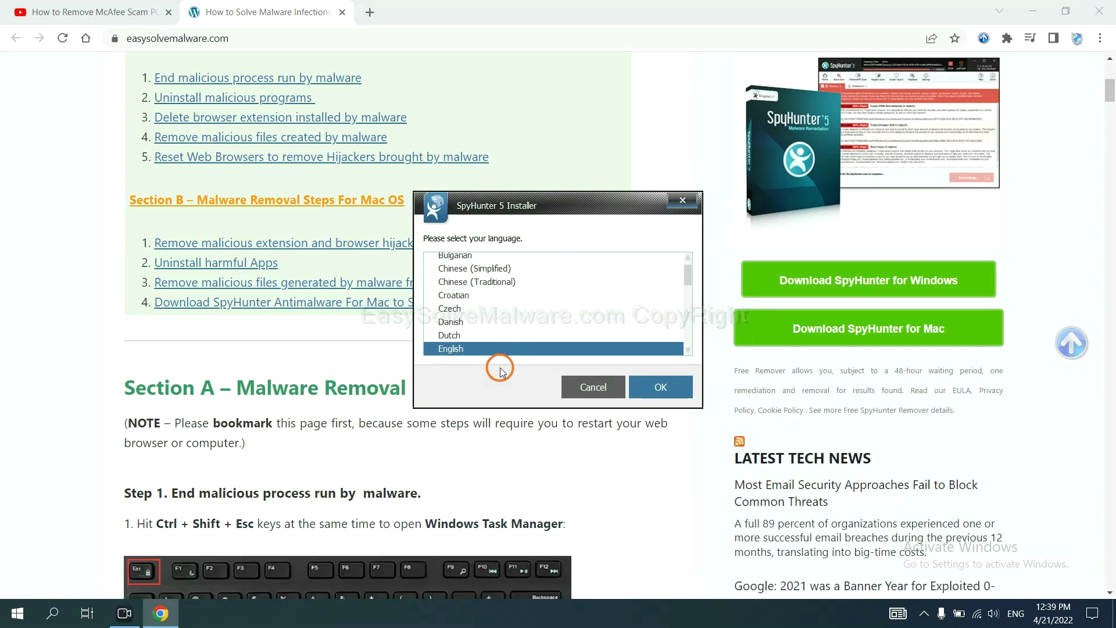
# Step: Install SpyHunter 5 in English, accepting the EULA and Privacy Policy, and finish setup
pyautogui.click(640, 381)
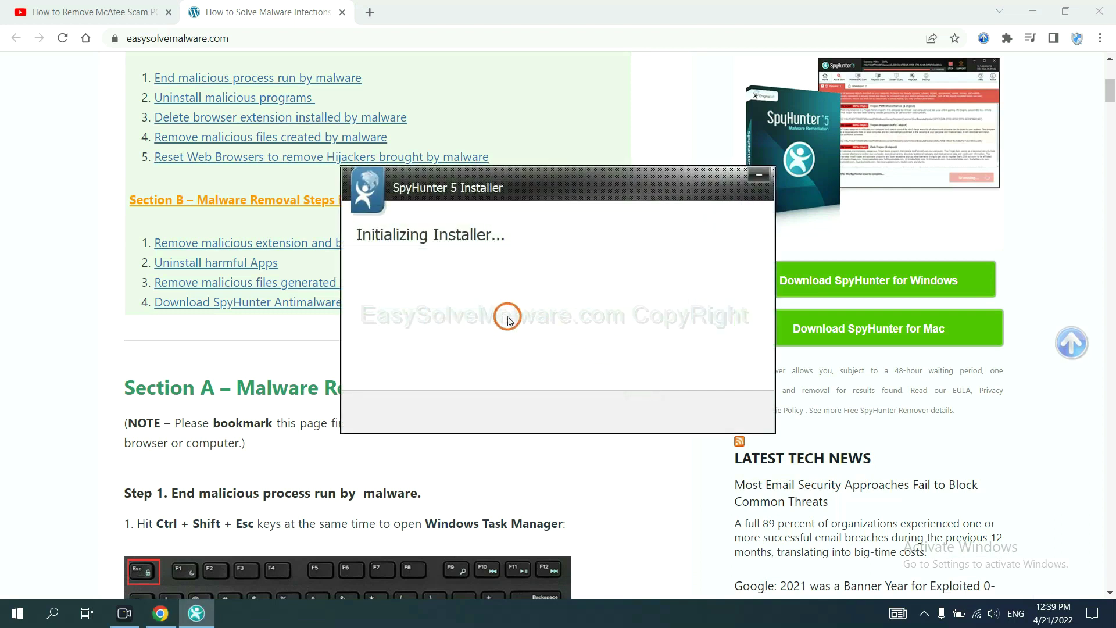
pyautogui.click(476, 318)
pyautogui.press('space')
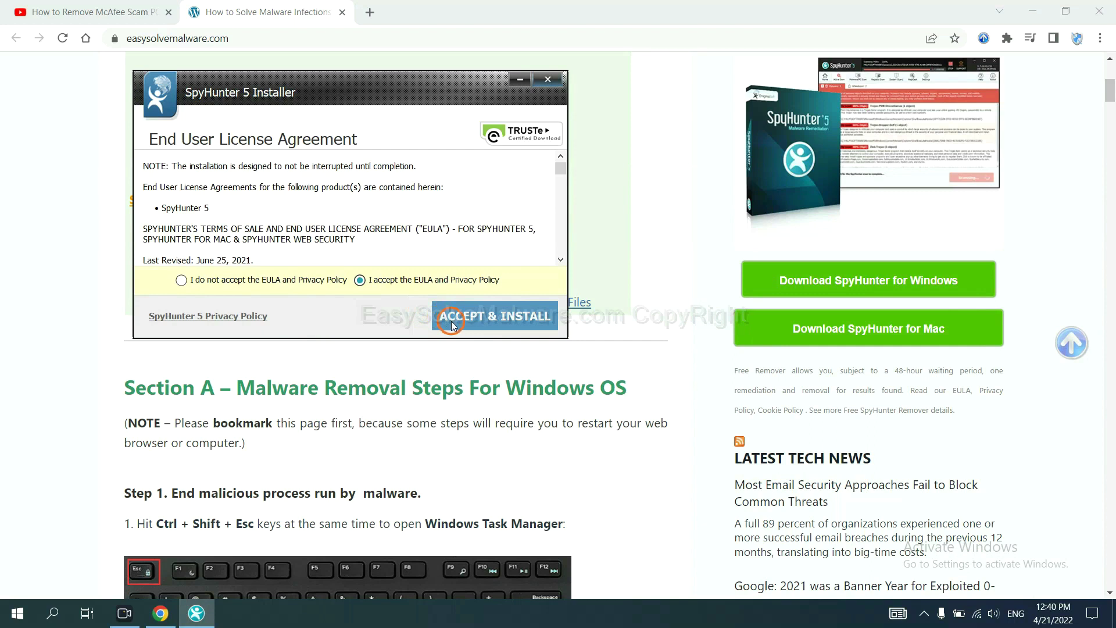
pyautogui.click(452, 320)
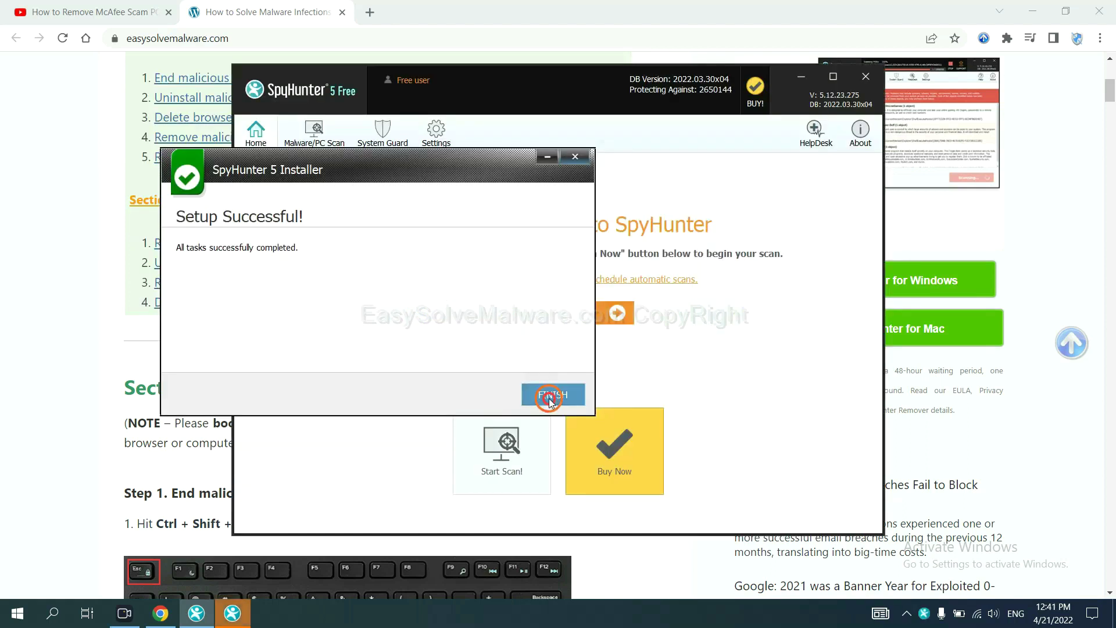
pyautogui.click(548, 389)
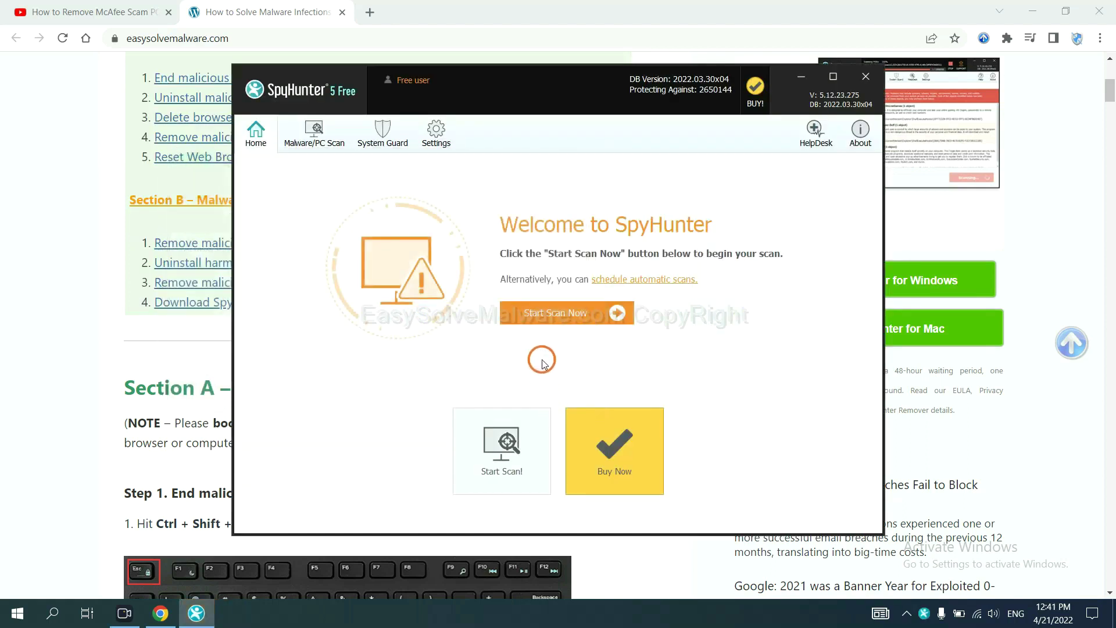
# Step: Run a SpyHunter malware scan and continue past the detected unknown objects
pyautogui.click(549, 315)
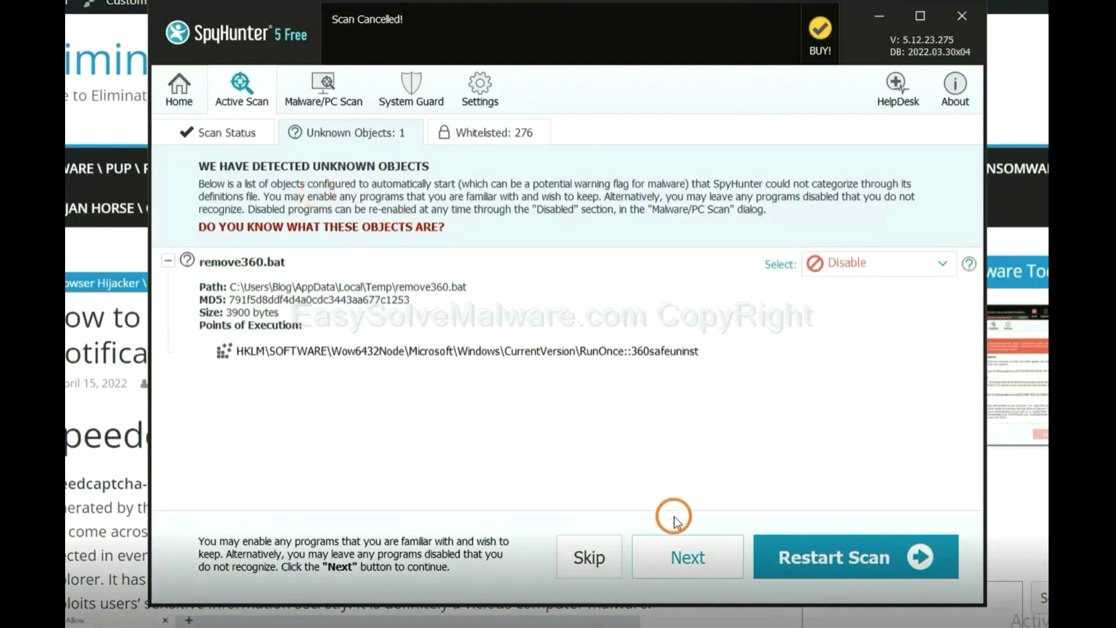
pyautogui.click(678, 556)
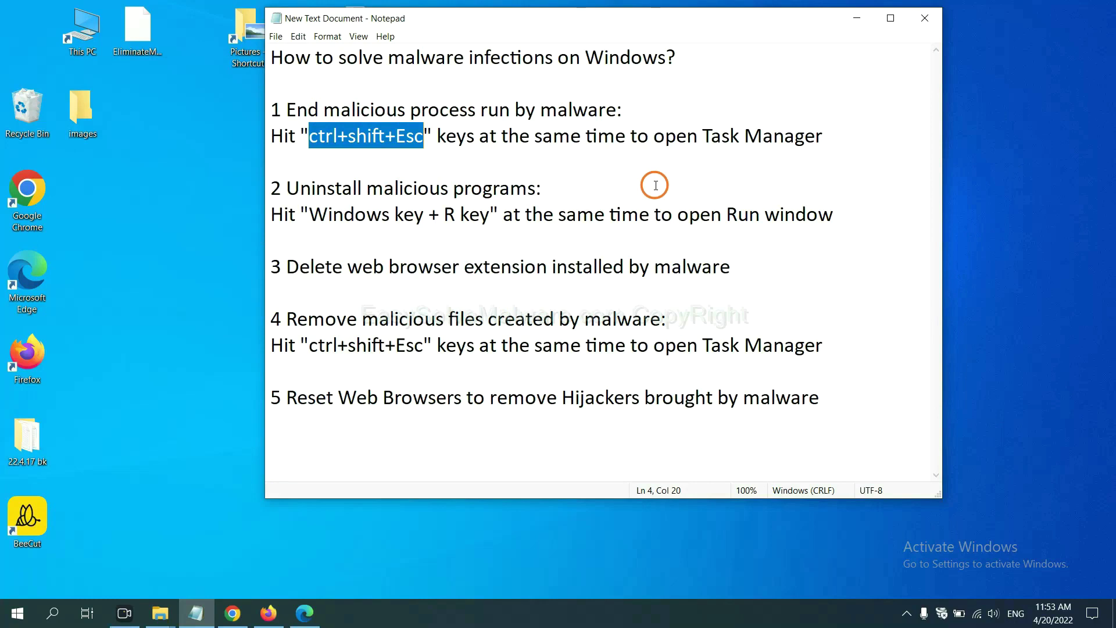
pyautogui.click(393, 139)
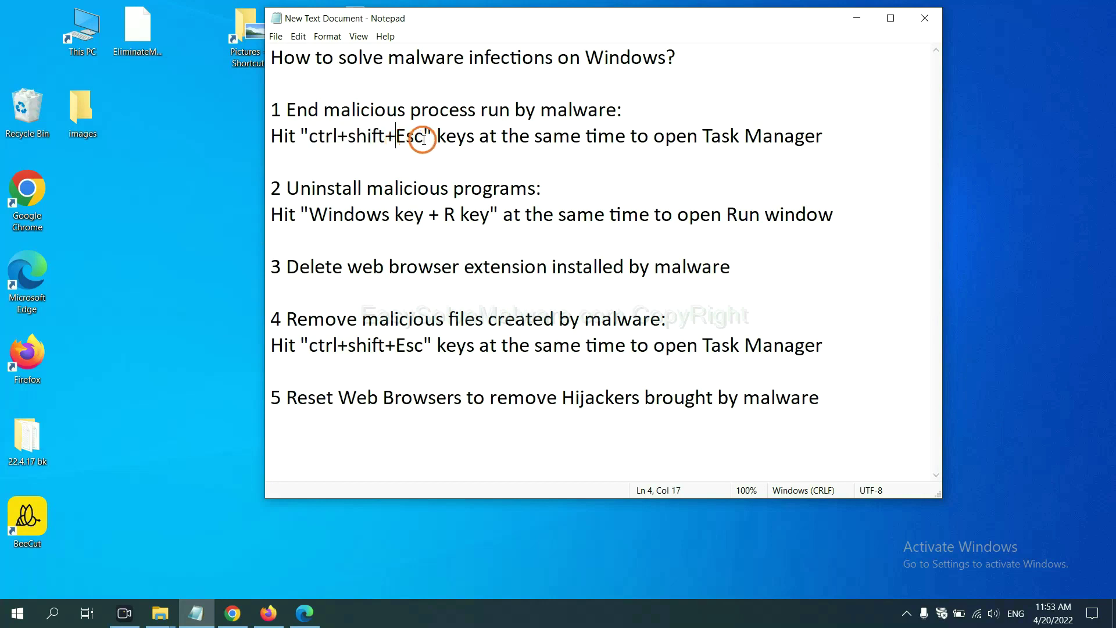
pyautogui.moveTo(424, 140); pyautogui.dragTo(312, 140)
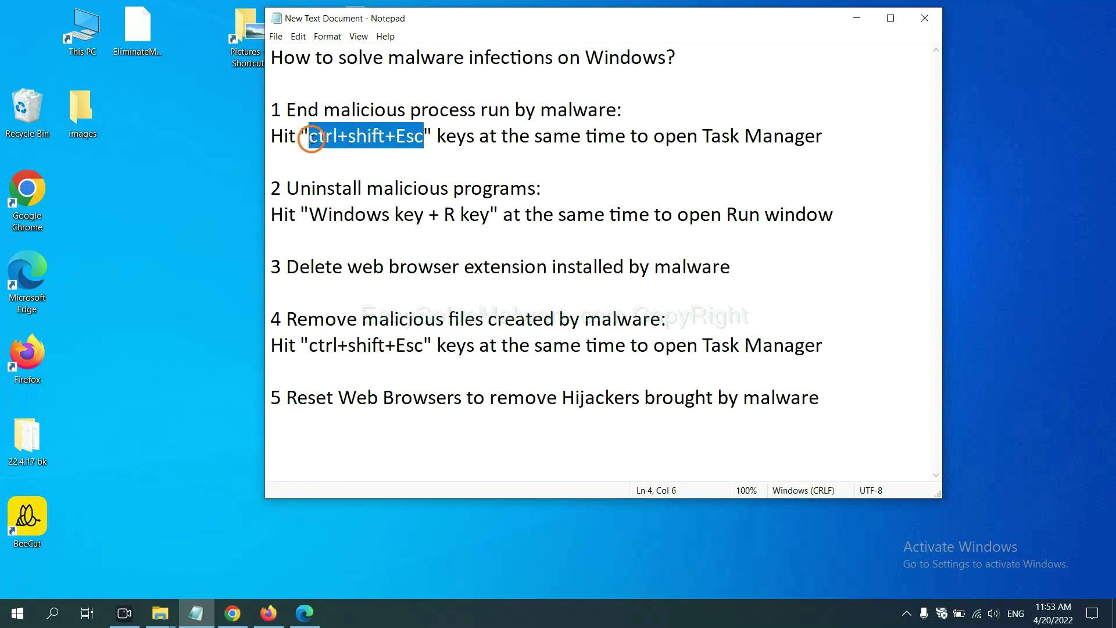
pyautogui.hotkey('ctrl', 'shift', 'Escape')
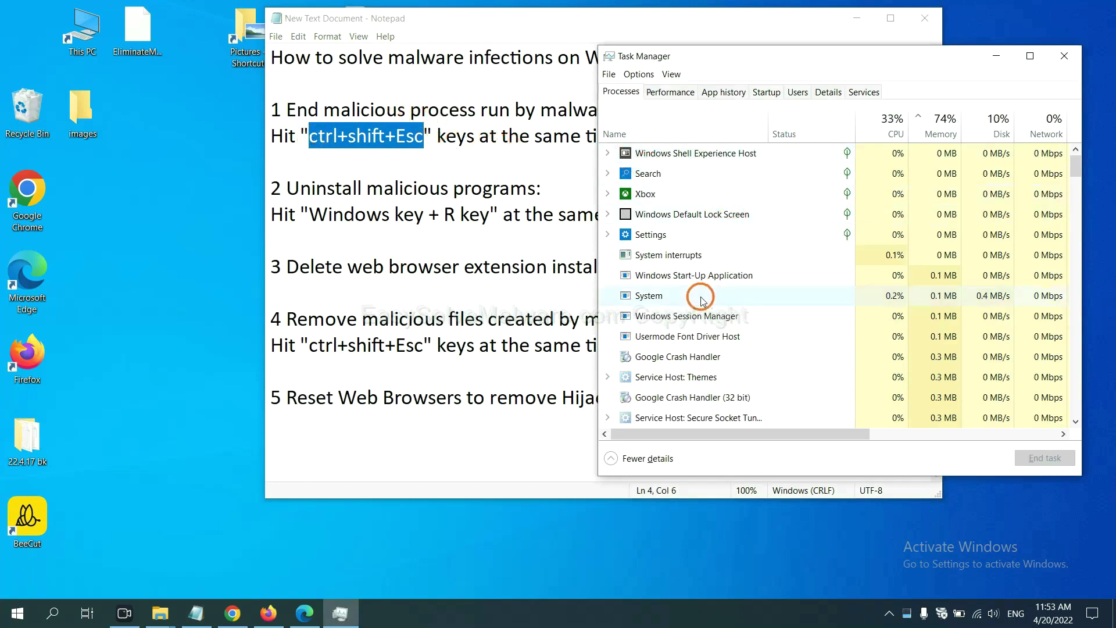
pyautogui.click(746, 294)
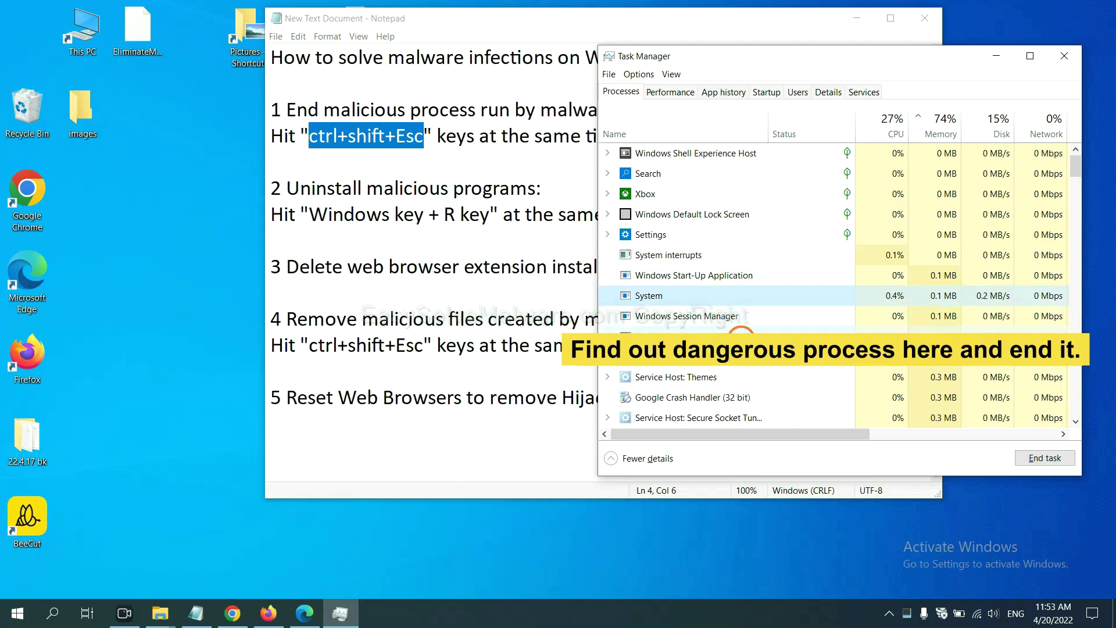
pyautogui.click(742, 337)
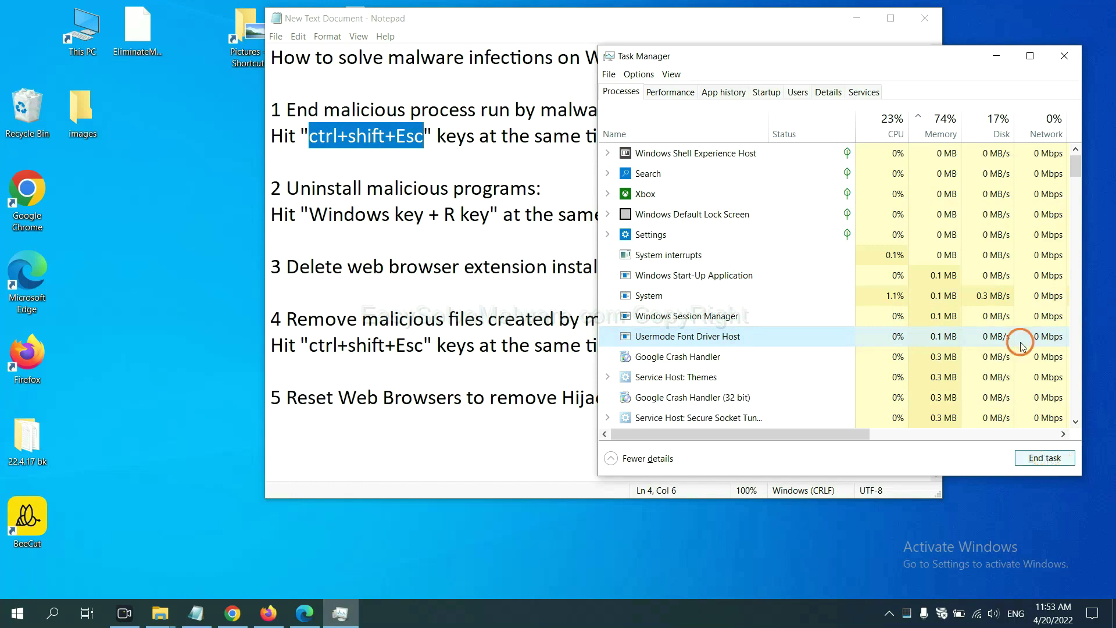
pyautogui.click(1059, 58)
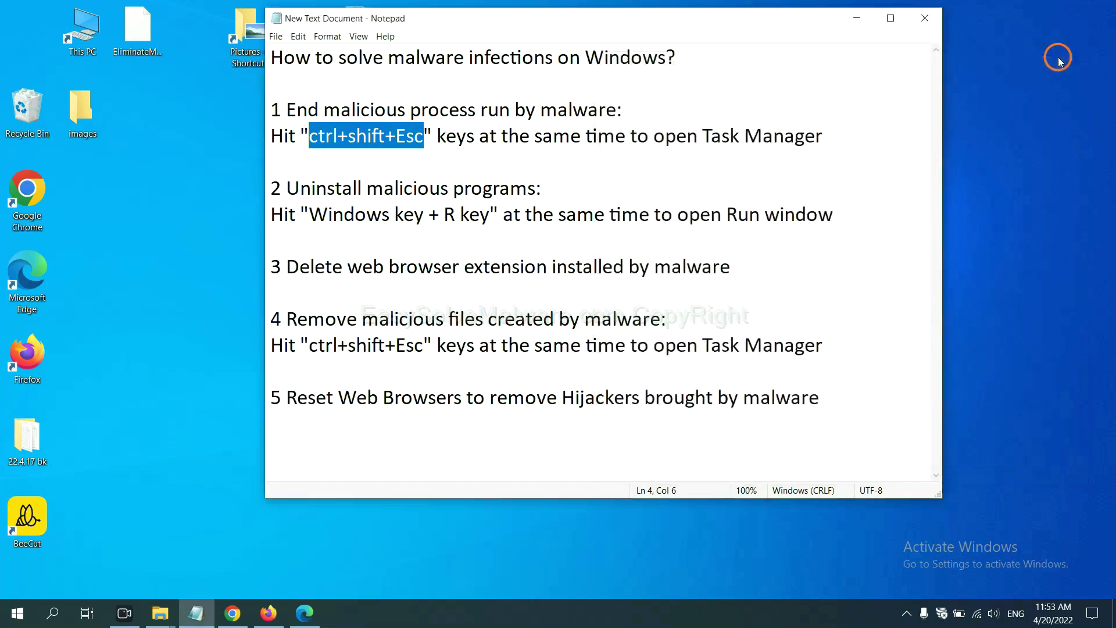
pyautogui.click(693, 203)
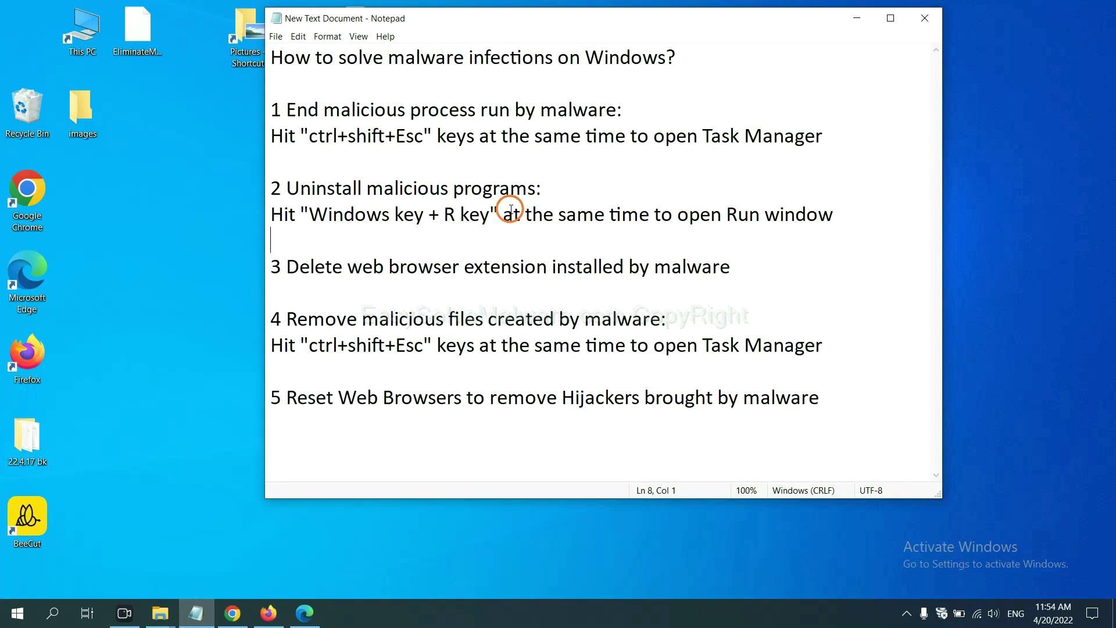
# Step: Launch Control Panel by running 'control panel' from the Run dialog
pyautogui.moveTo(308, 220); pyautogui.dragTo(487, 227)
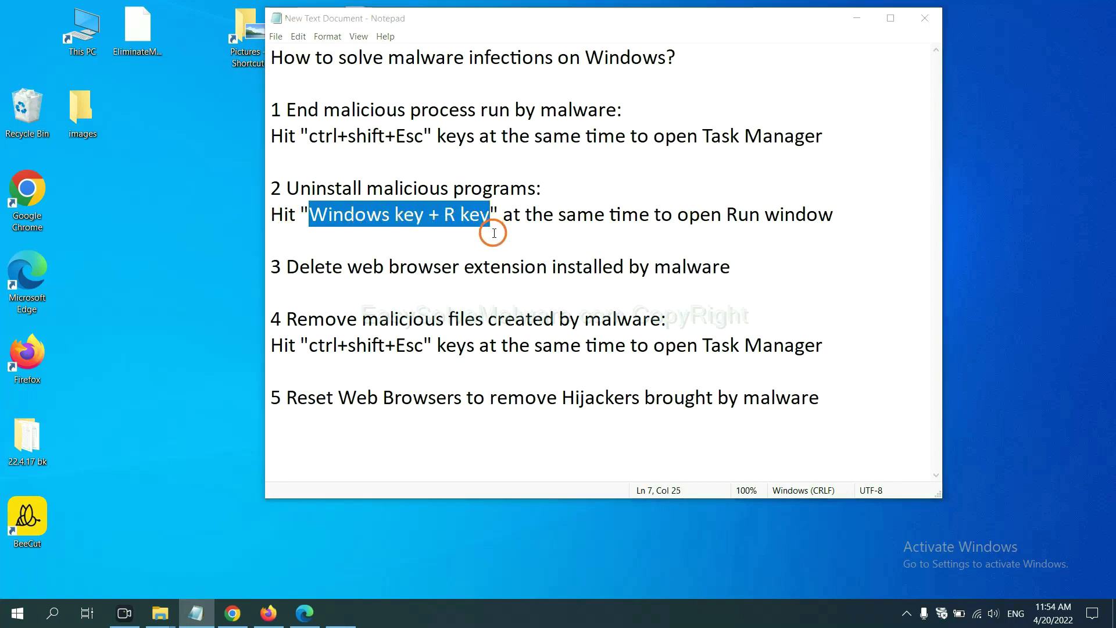
pyautogui.press('super+r')
pyautogui.moveTo(123, 456); pyautogui.dragTo(852, 195)
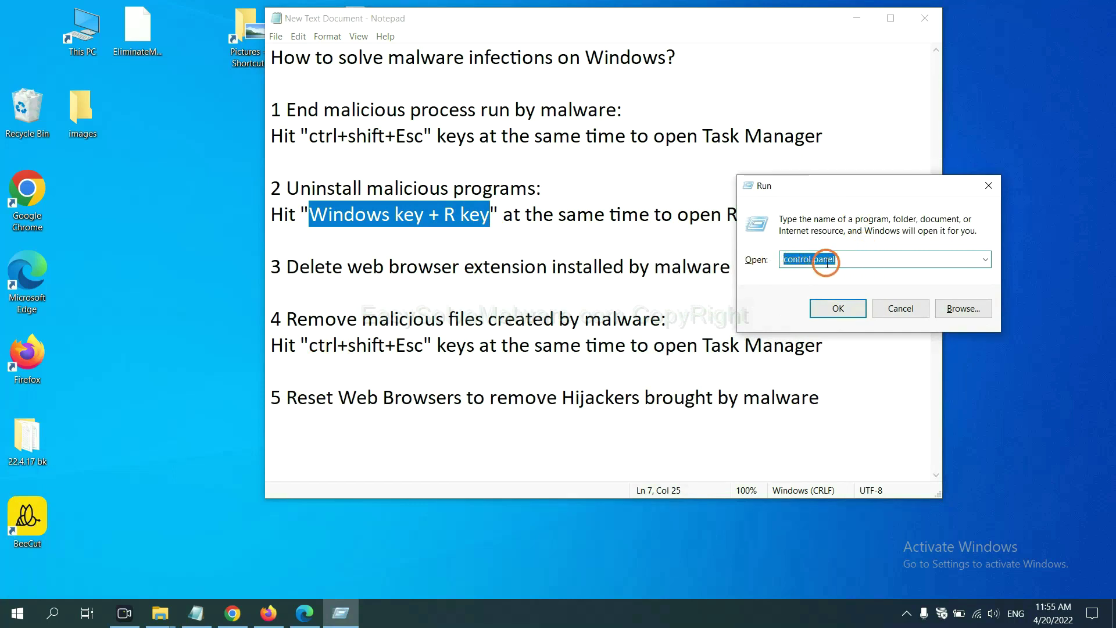
pyautogui.click(832, 317)
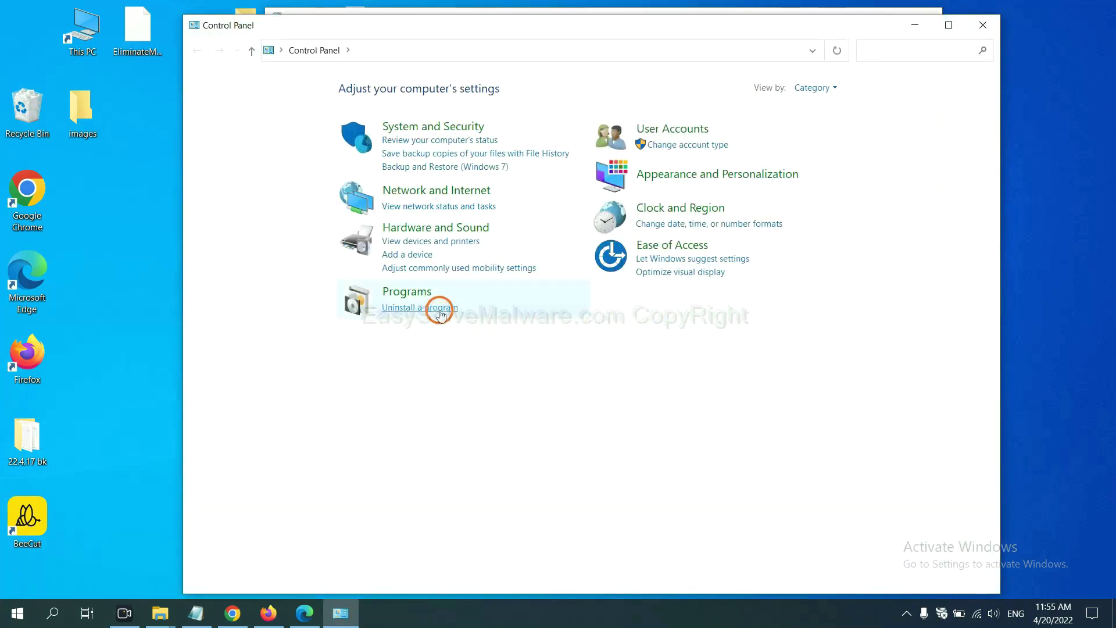
# Step: Open the installed programs list and select Xiph.Org Open Codecs for removal
pyautogui.click(440, 308)
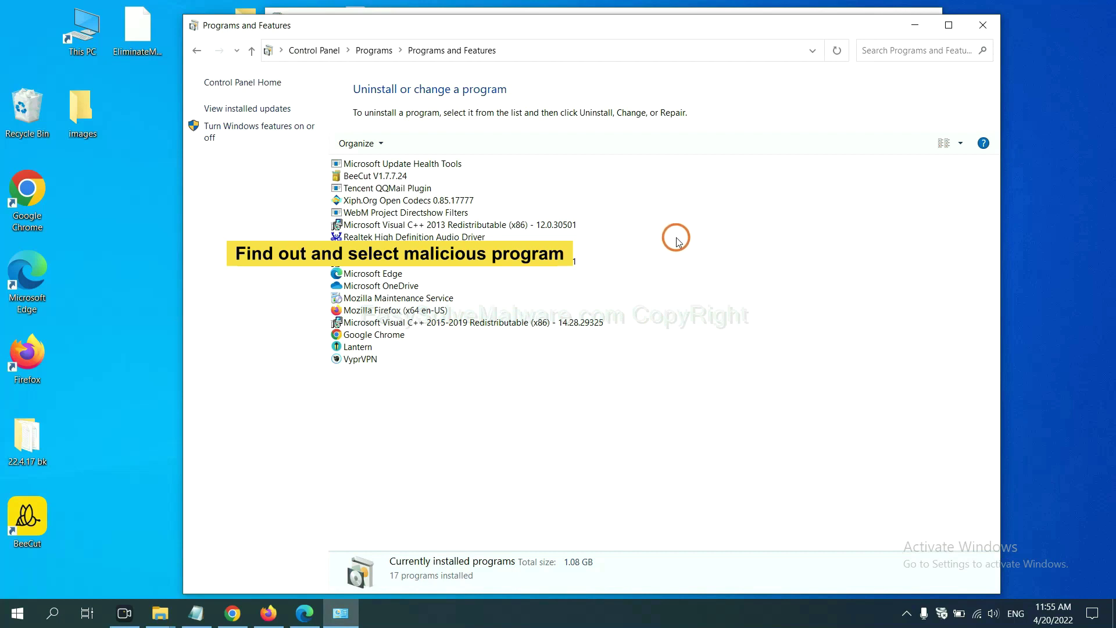
pyautogui.click(439, 201)
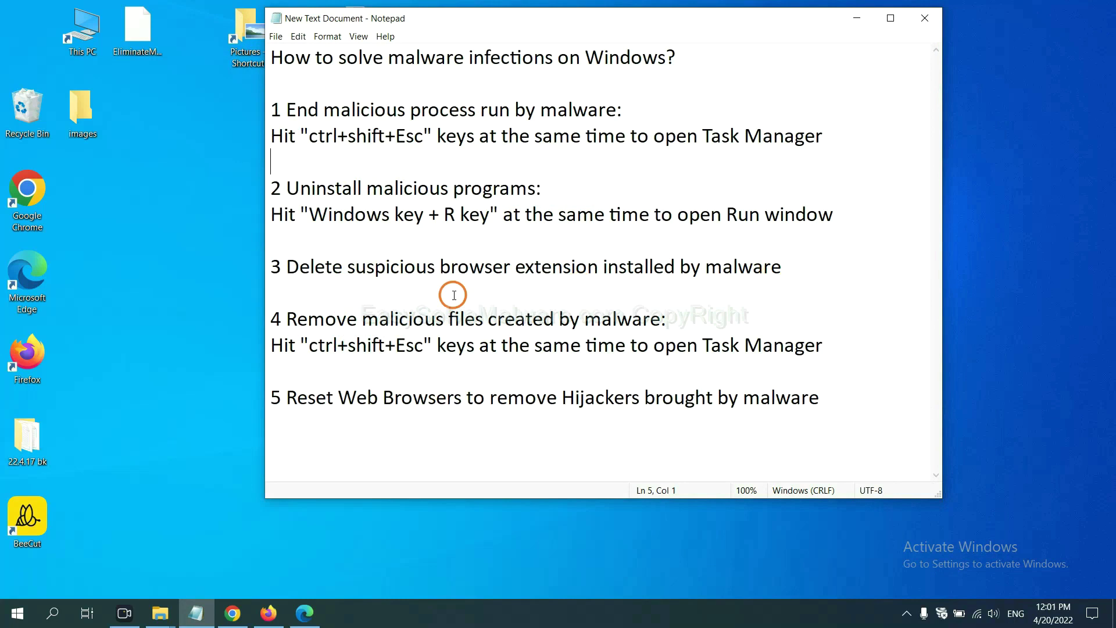
# Step: Bring Chrome forward and view its Extensions page showing Scroll To Top
pyautogui.click(239, 613)
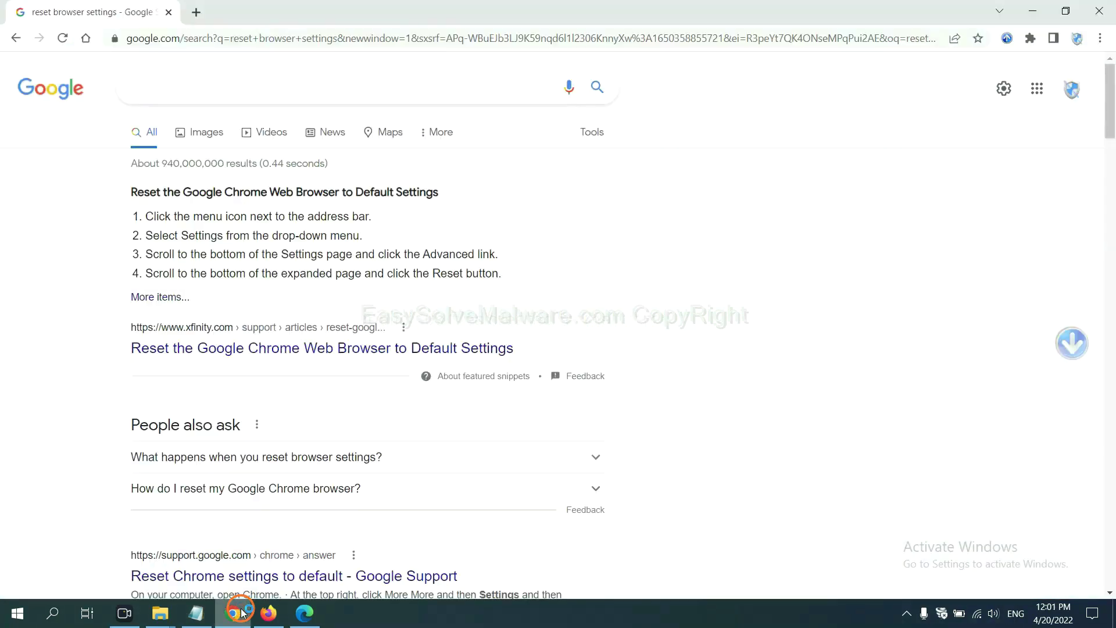
pyautogui.click(1099, 42)
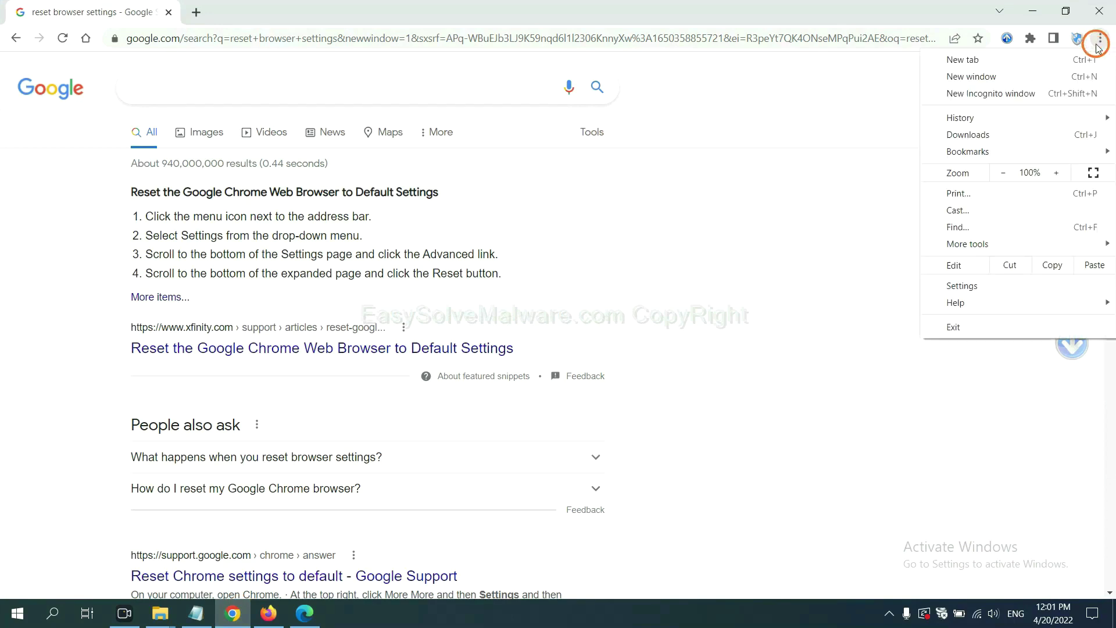
pyautogui.moveTo(1002, 245)
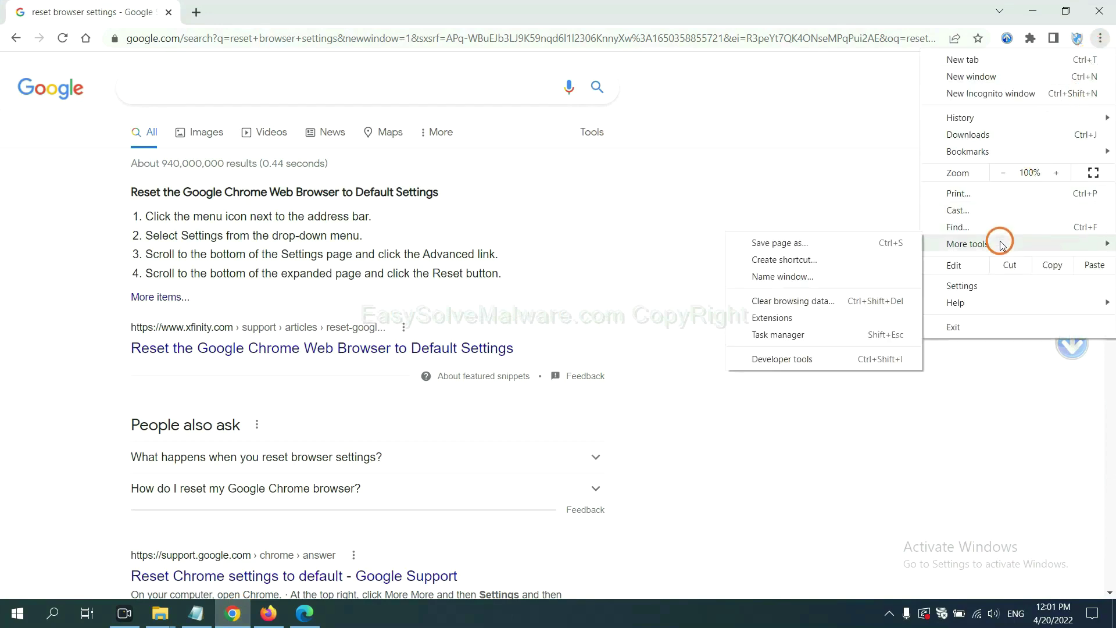
pyautogui.click(821, 317)
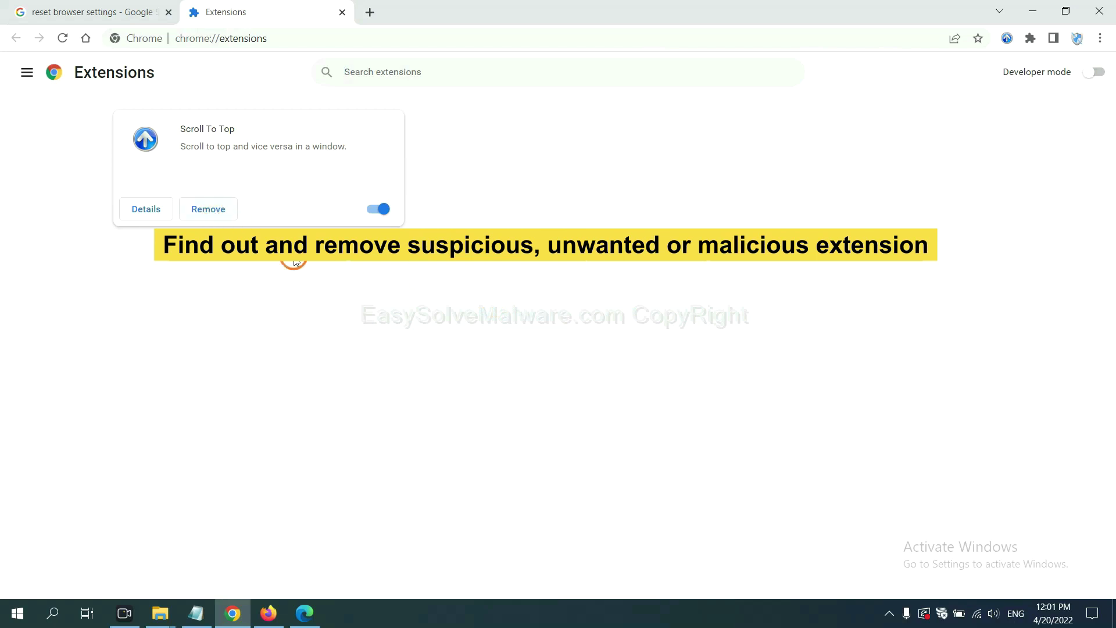
# Step: Open Firefox's Add-ons and themes manager and show the options for GIPHY for Firefox
pyautogui.click(268, 612)
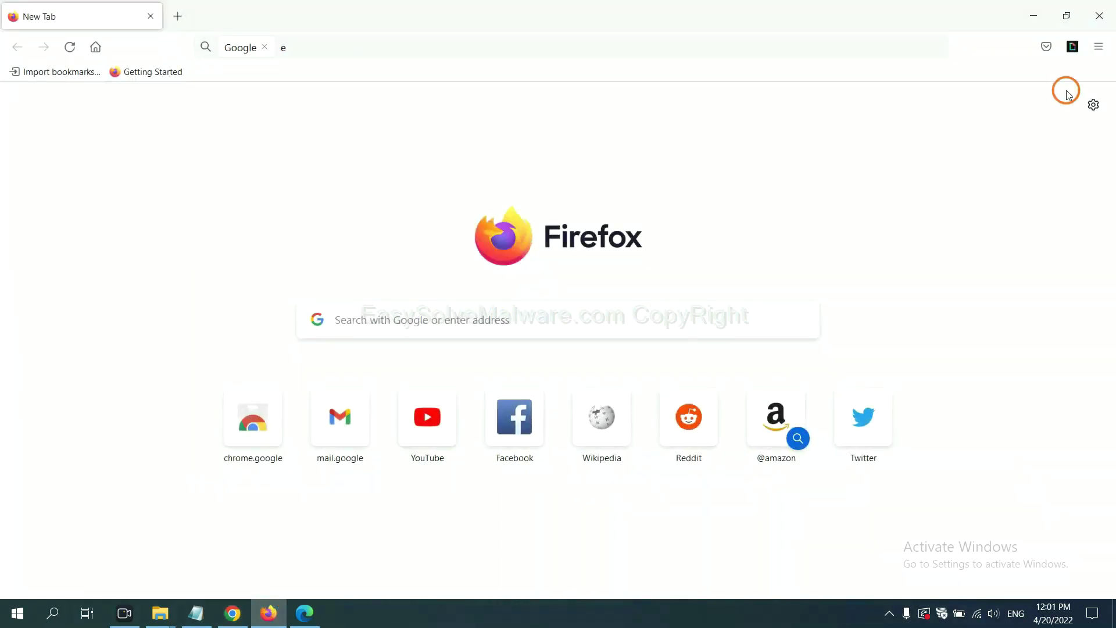
pyautogui.click(1101, 47)
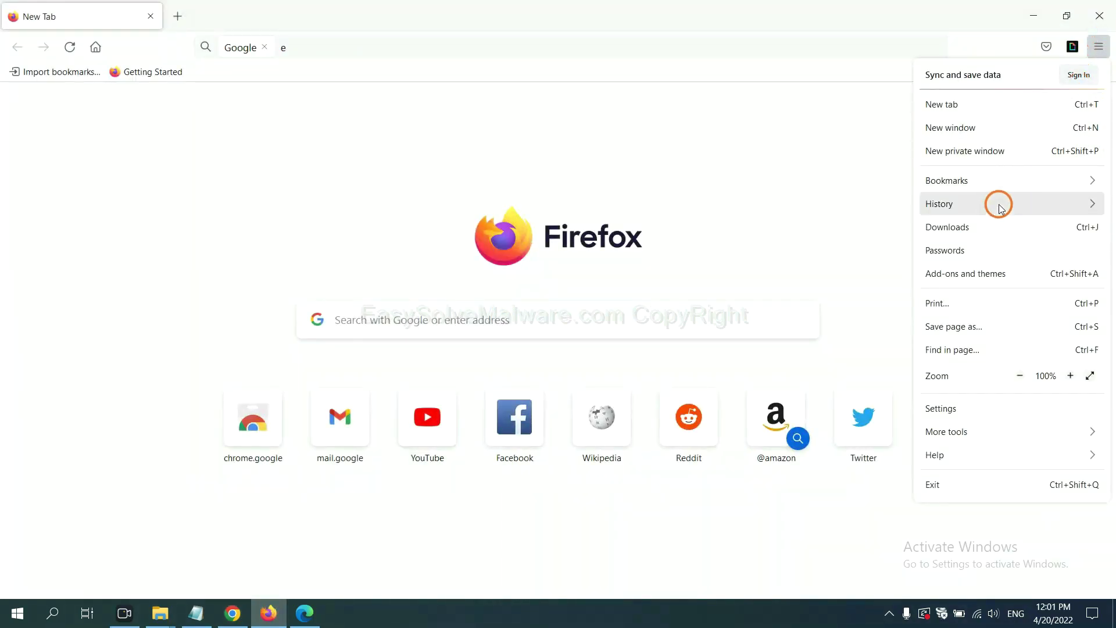
pyautogui.click(976, 283)
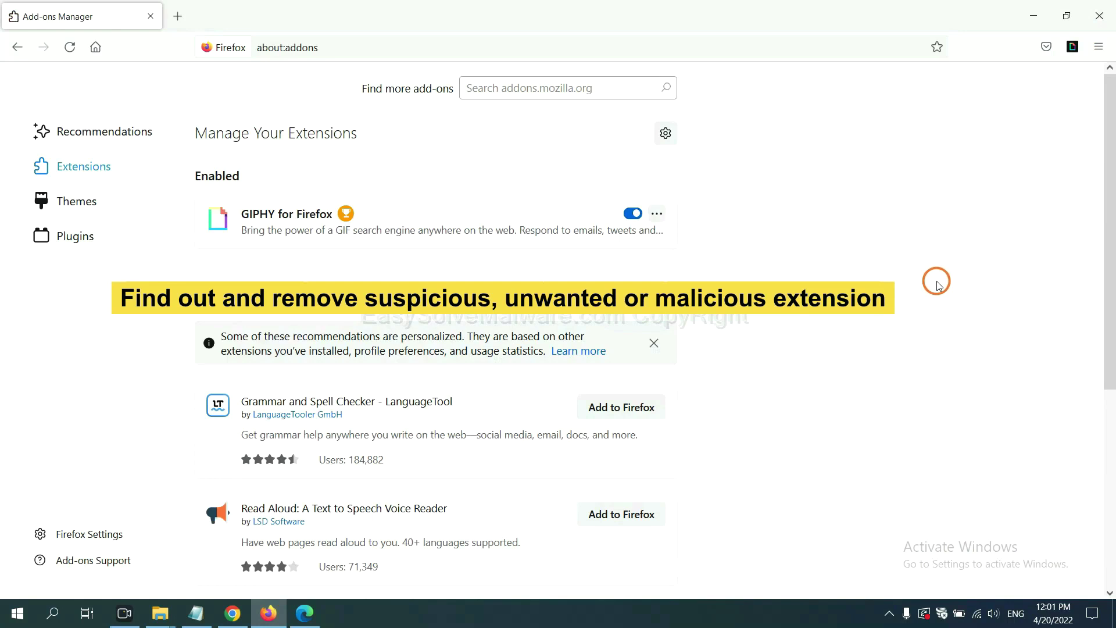
pyautogui.click(656, 214)
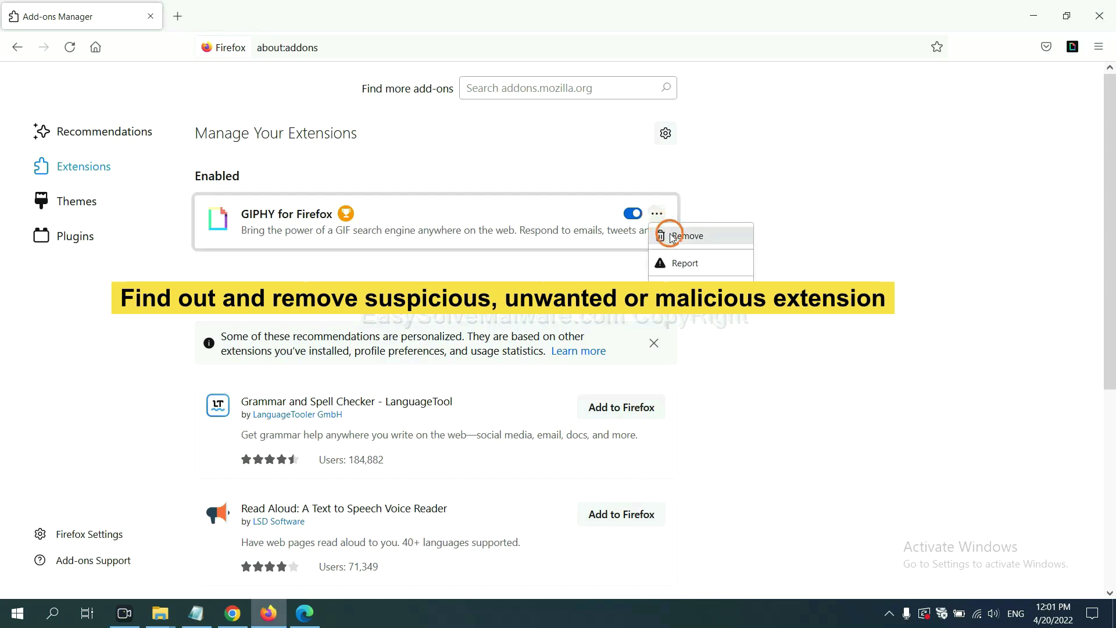
pyautogui.click(305, 616)
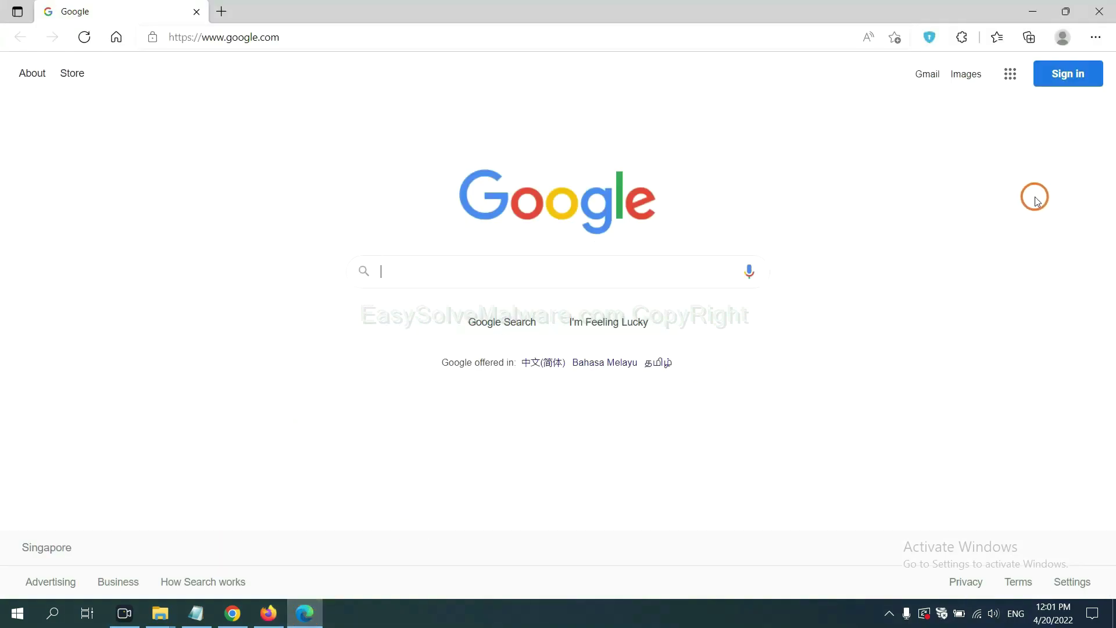
# Step: Remove the ArcVpn Free Fast VPN Proxy extension from Edge's extension list
pyautogui.click(1095, 39)
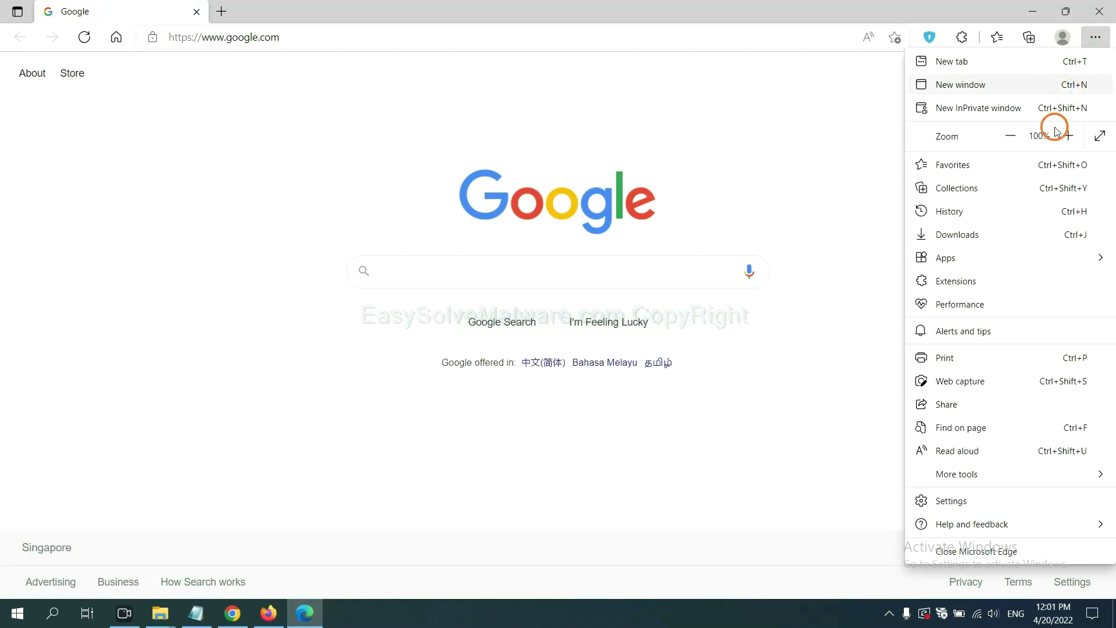
pyautogui.rightClick(961, 284)
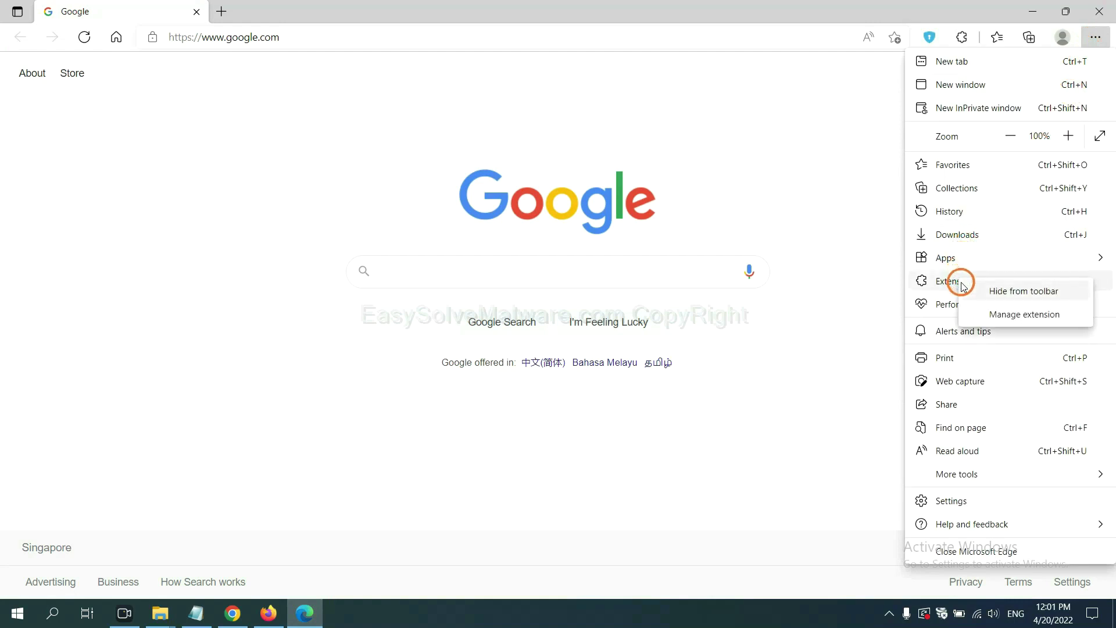
pyautogui.click(1003, 314)
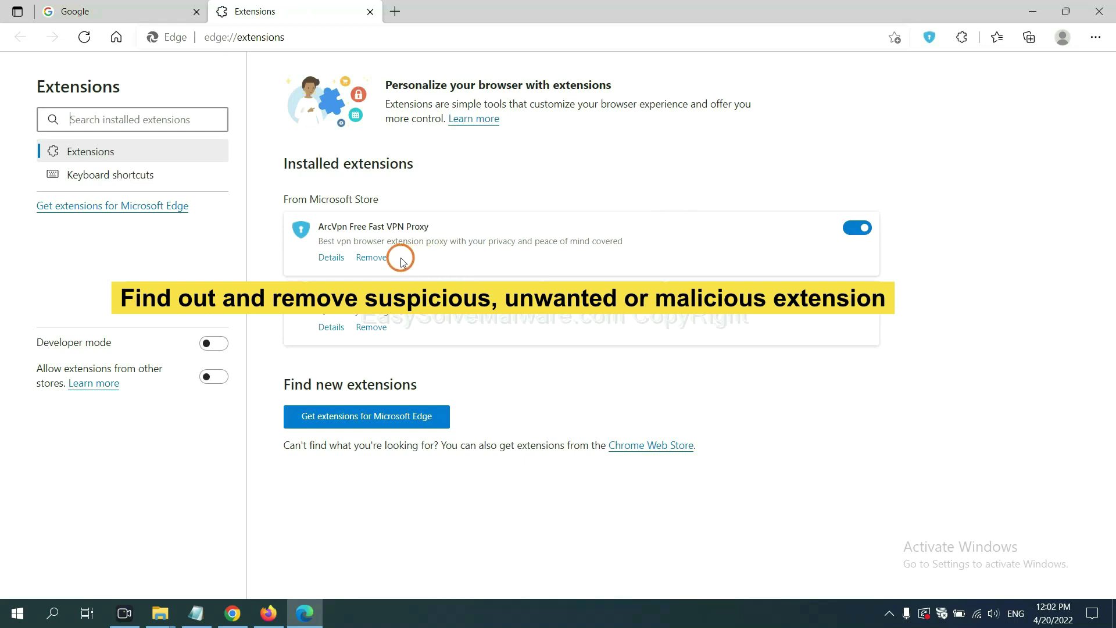
pyautogui.click(382, 260)
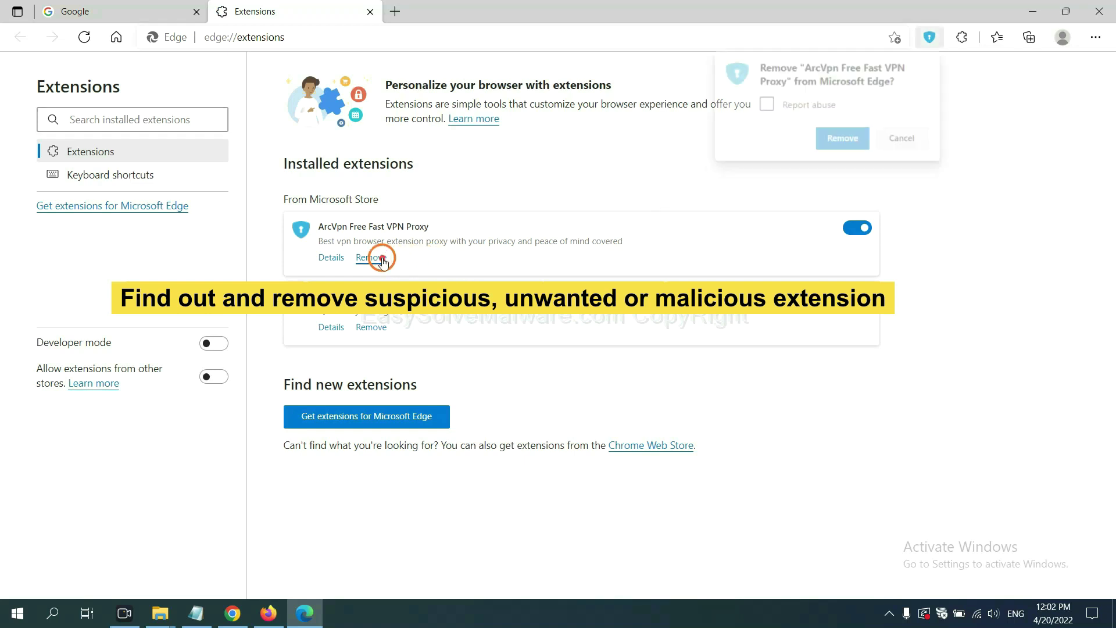
pyautogui.click(837, 140)
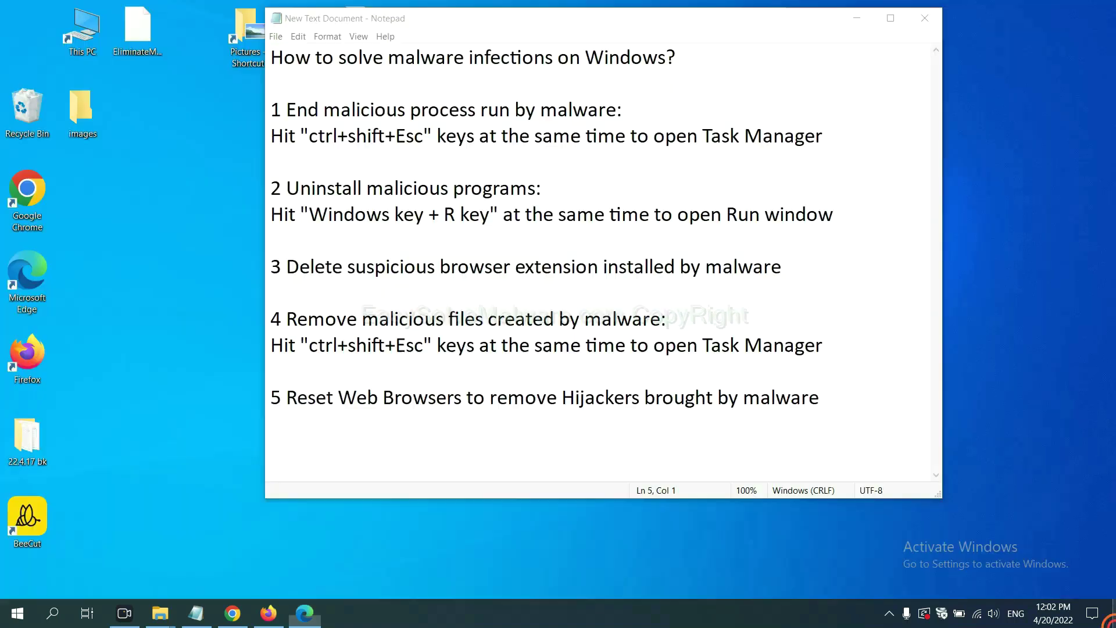
pyautogui.click(1109, 620)
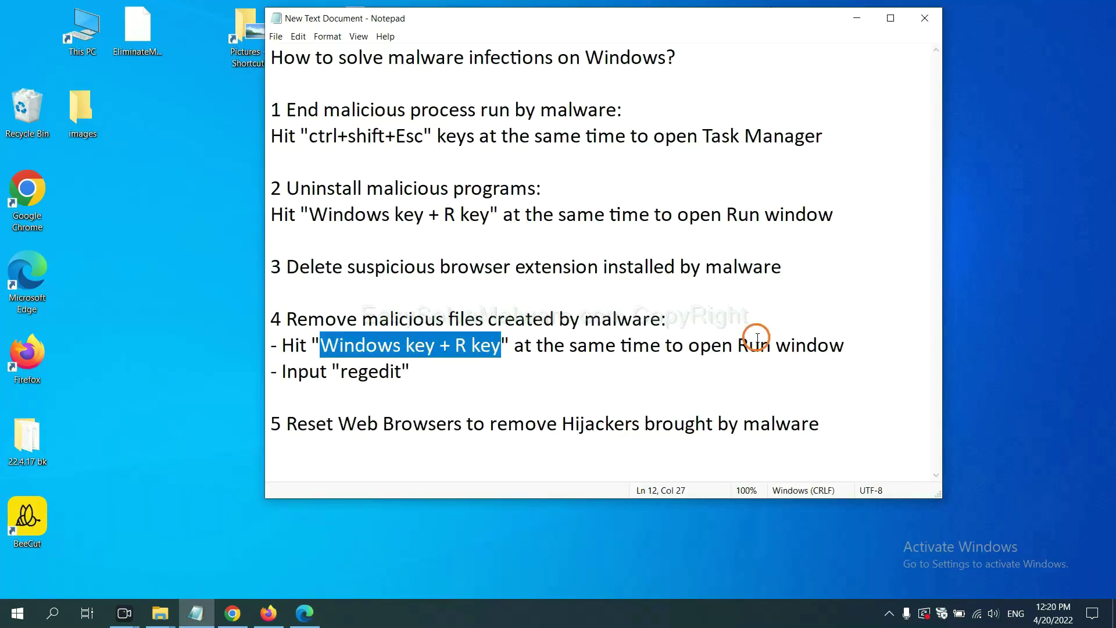
# Step: Highlight the two lines of step 4's registry instructions in the Notepad notes
pyautogui.click(759, 343)
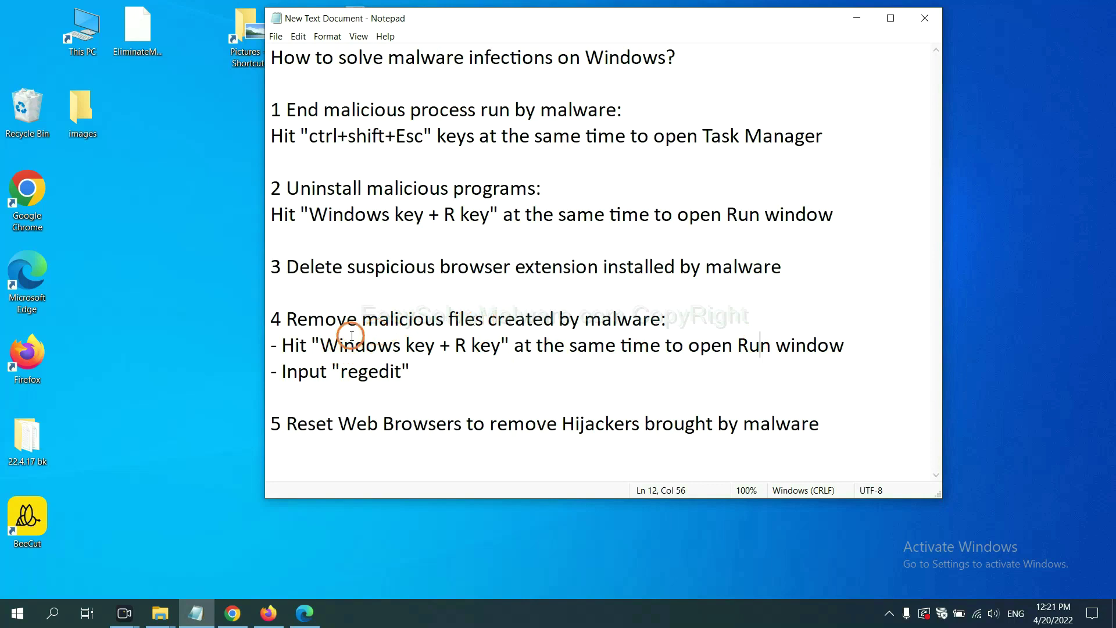
pyautogui.moveTo(288, 344); pyautogui.dragTo(634, 361)
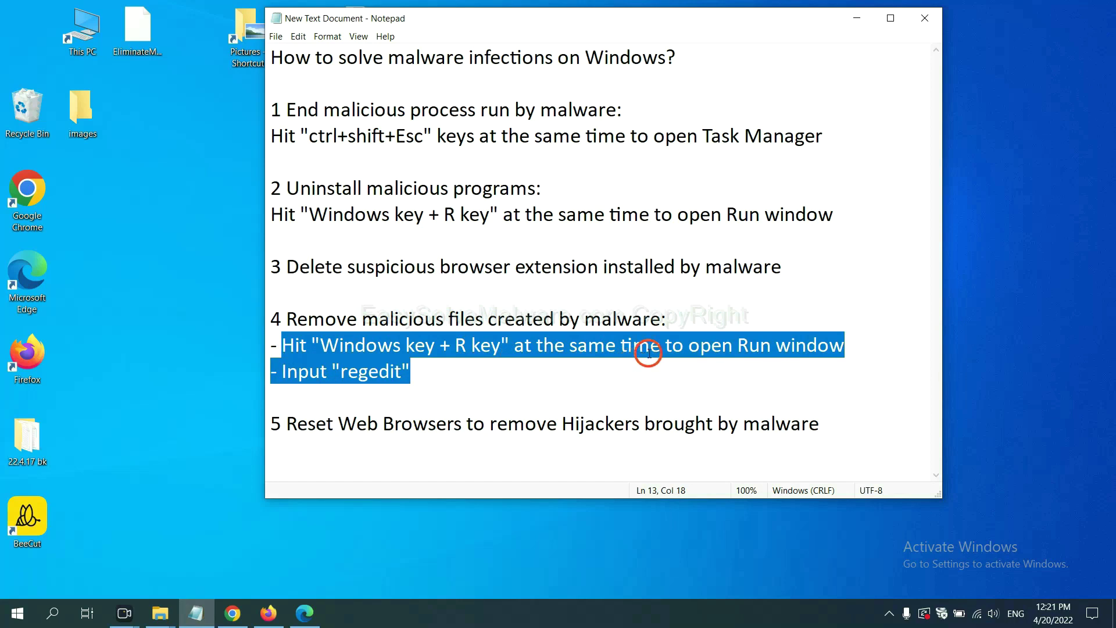
pyautogui.click(649, 352)
# Step: Run 'regedit' from the Run box to open Registry Editor
pyautogui.press('super+r')
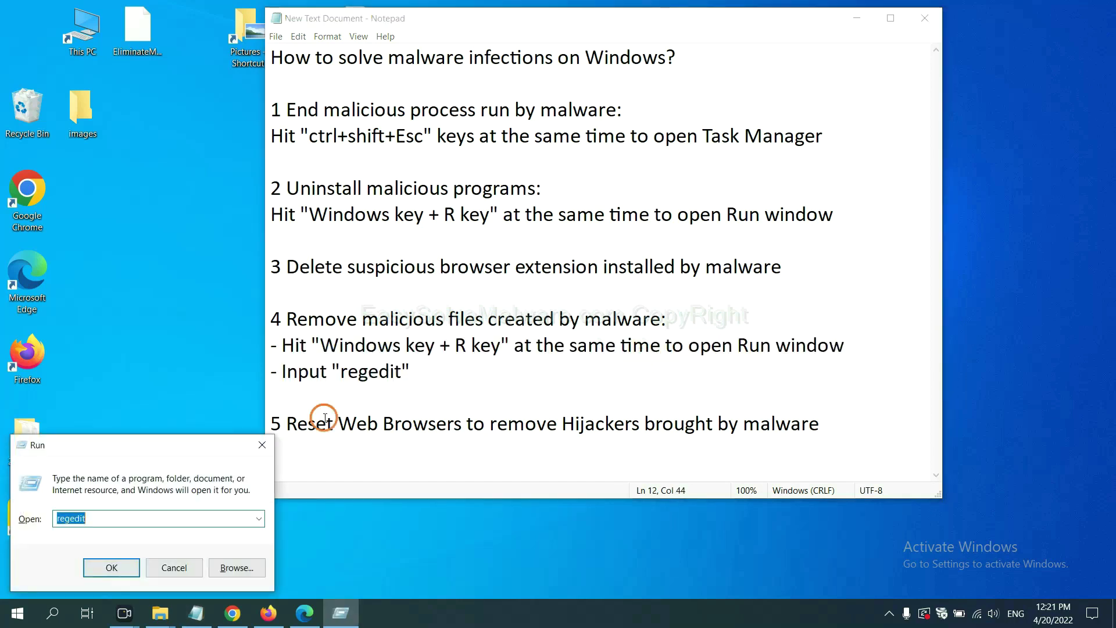
pyautogui.moveTo(204, 440); pyautogui.dragTo(892, 227)
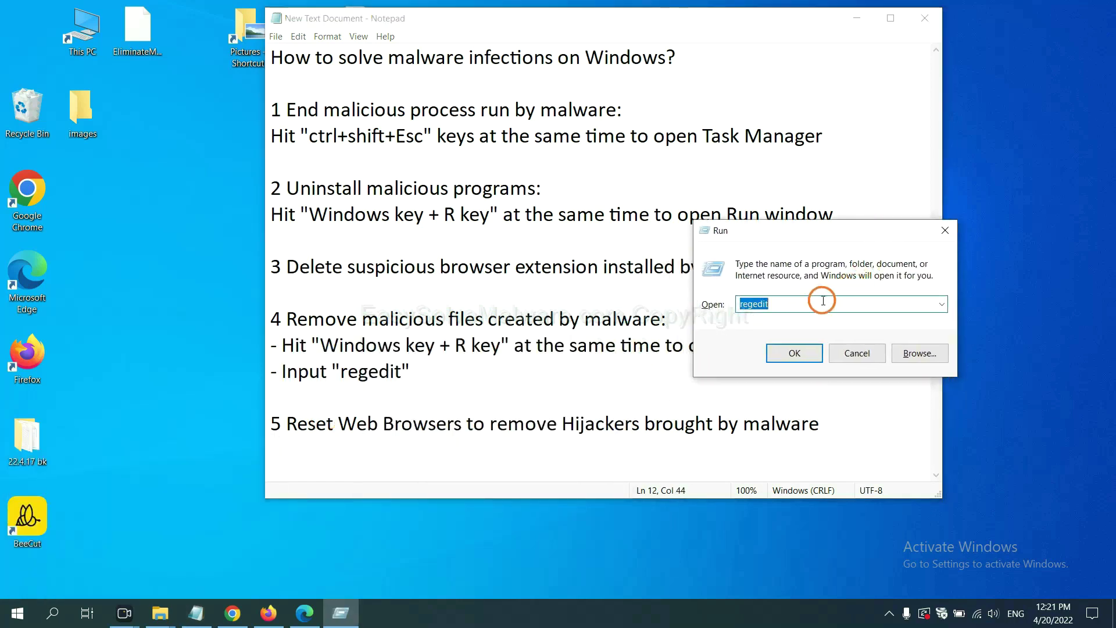
pyautogui.click(788, 305)
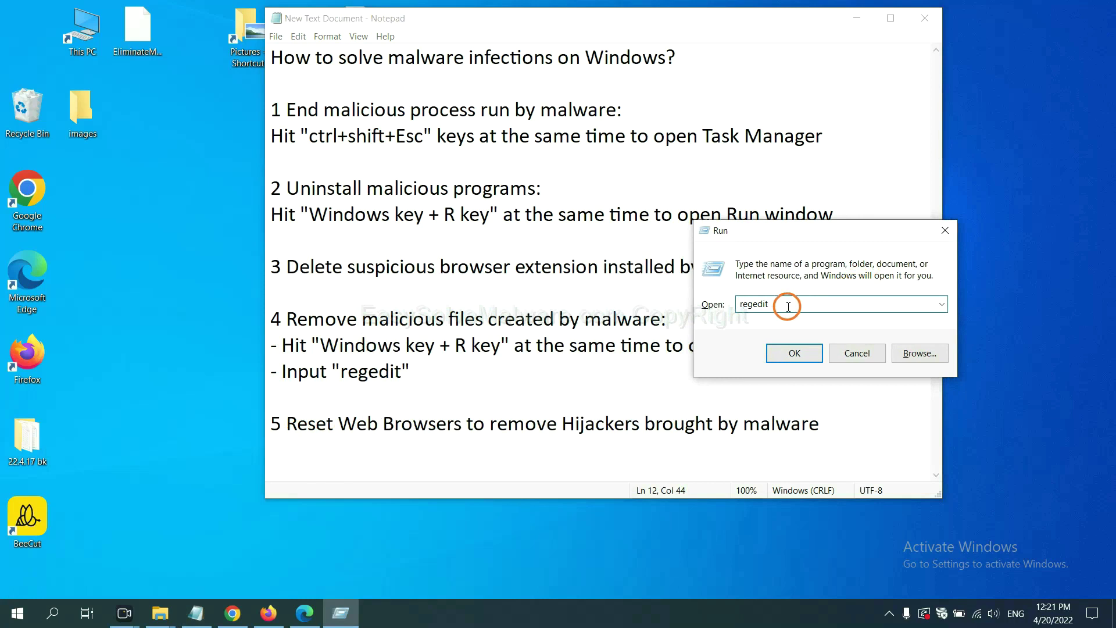
pyautogui.click(790, 353)
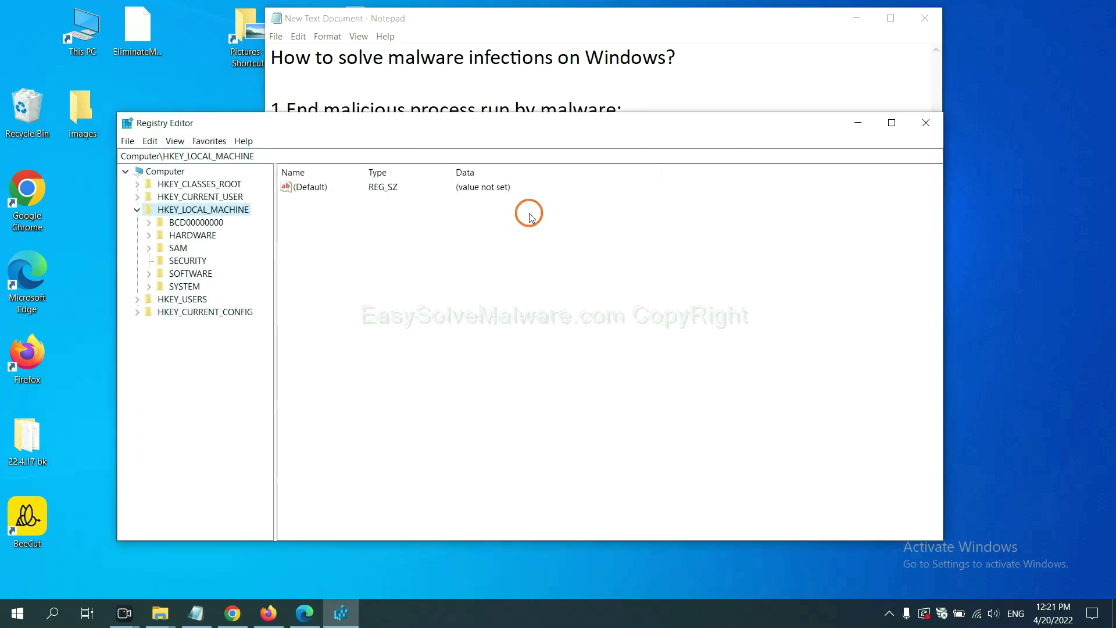
# Step: Search the registry via Edit > Find for 'be' to locate the BeeCut.exe value
pyautogui.click(156, 143)
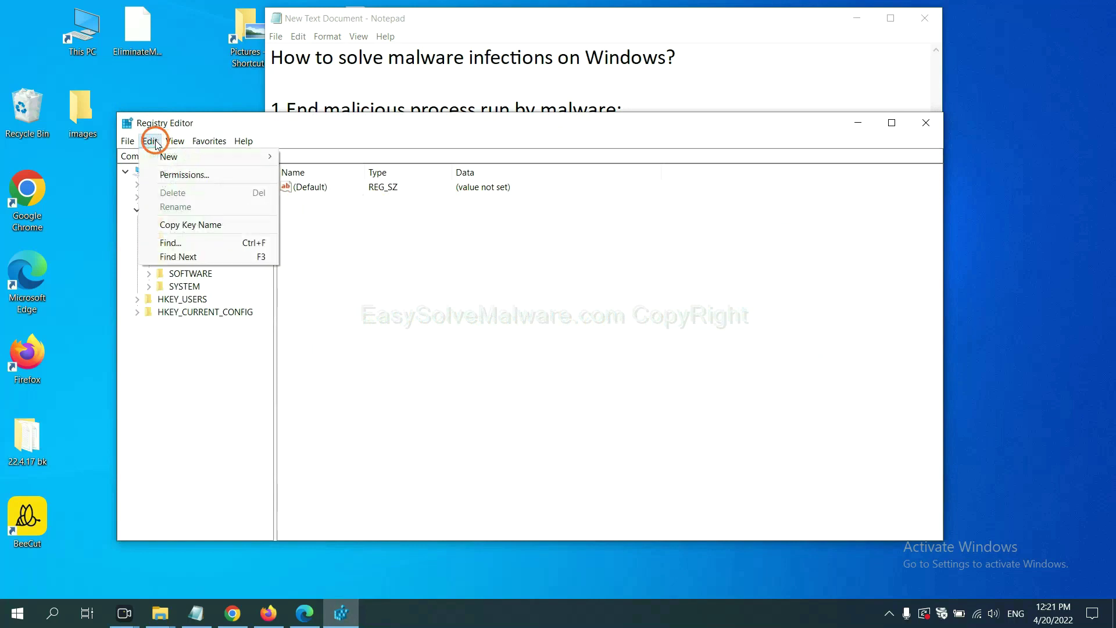
pyautogui.click(197, 244)
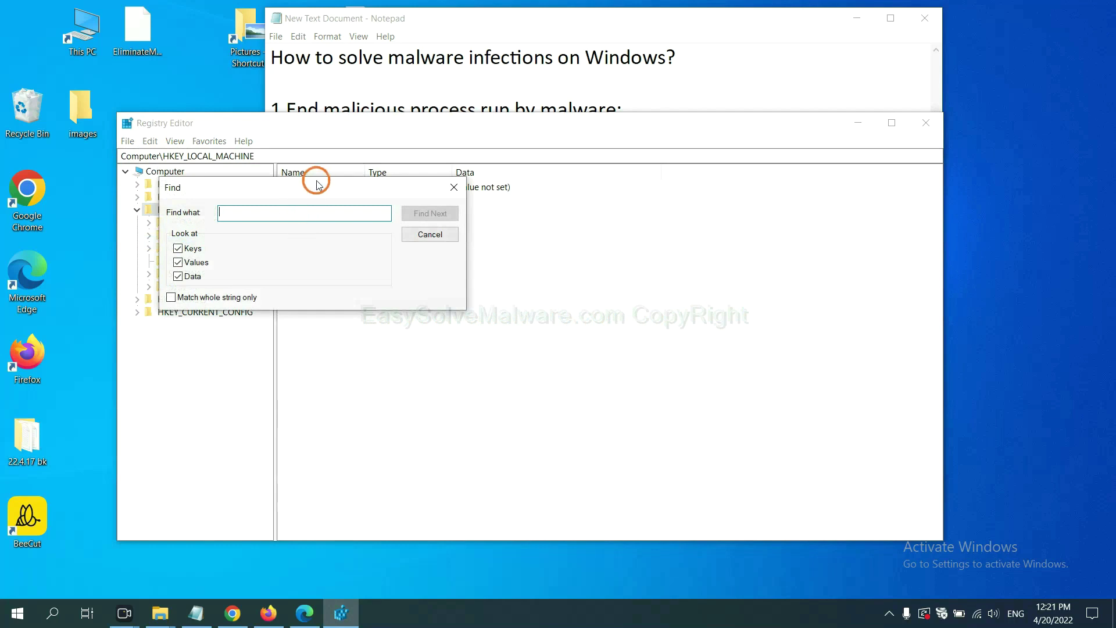
pyautogui.moveTo(314, 186); pyautogui.dragTo(427, 213)
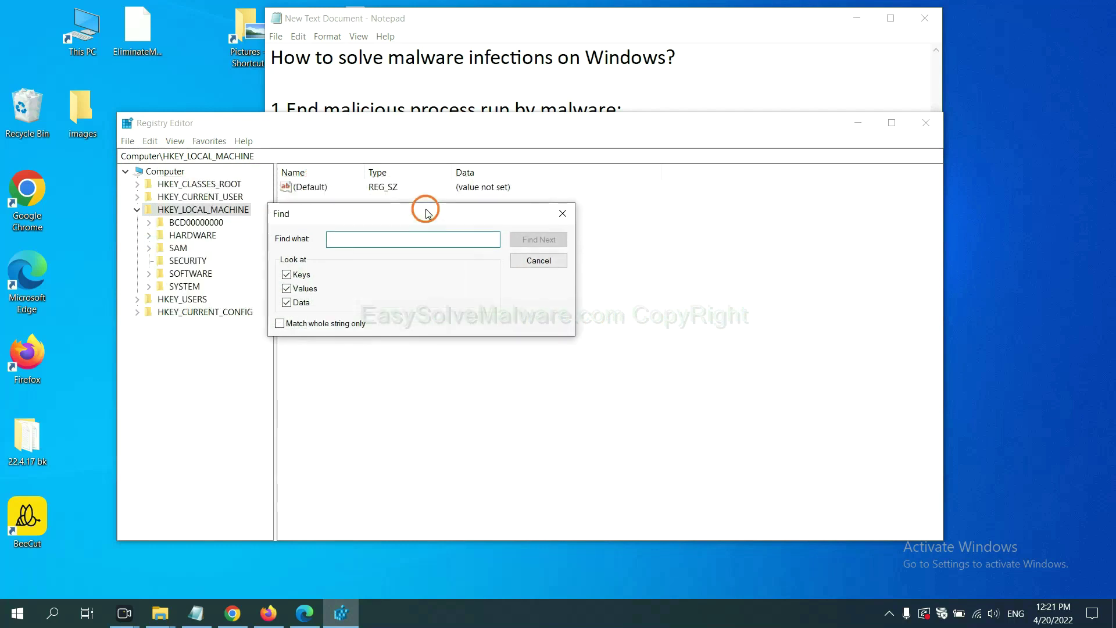
pyautogui.click(404, 243)
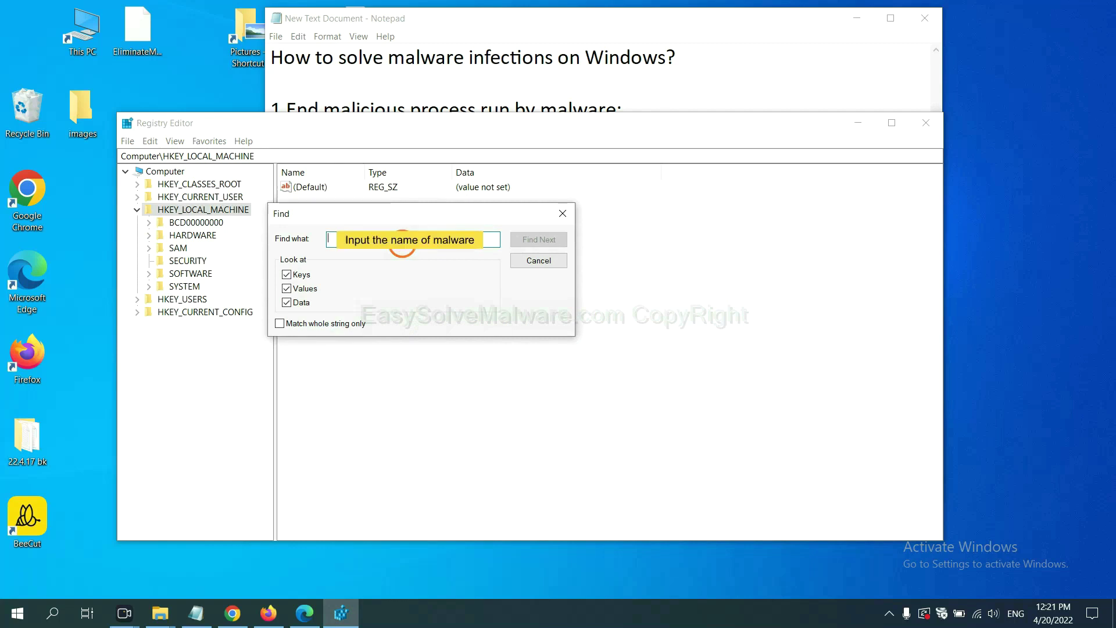
pyautogui.write('be')
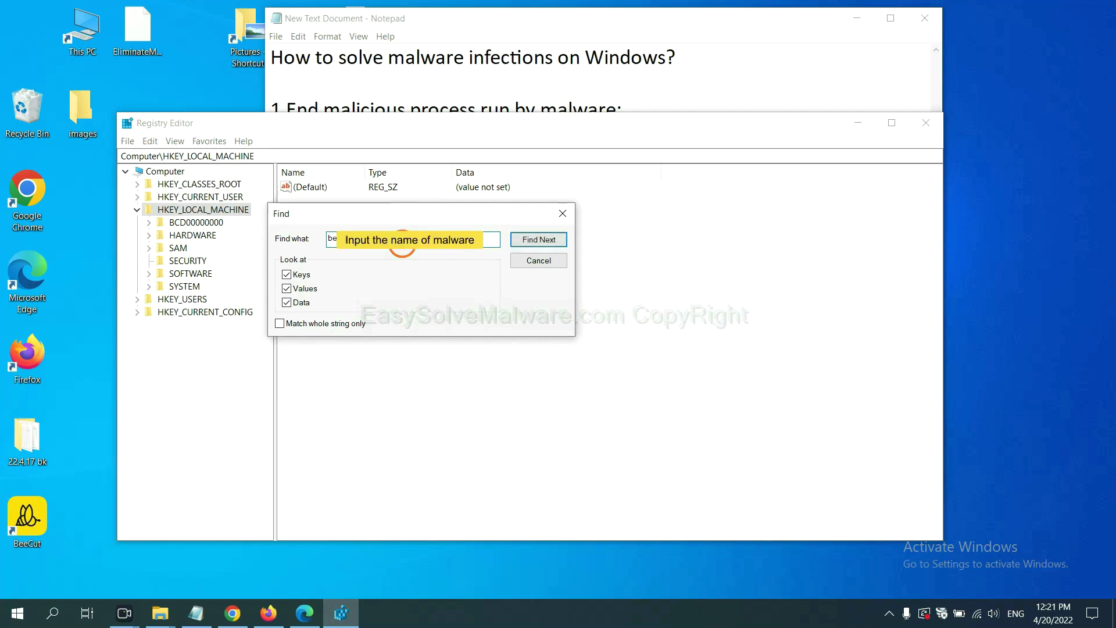
pyautogui.click(538, 241)
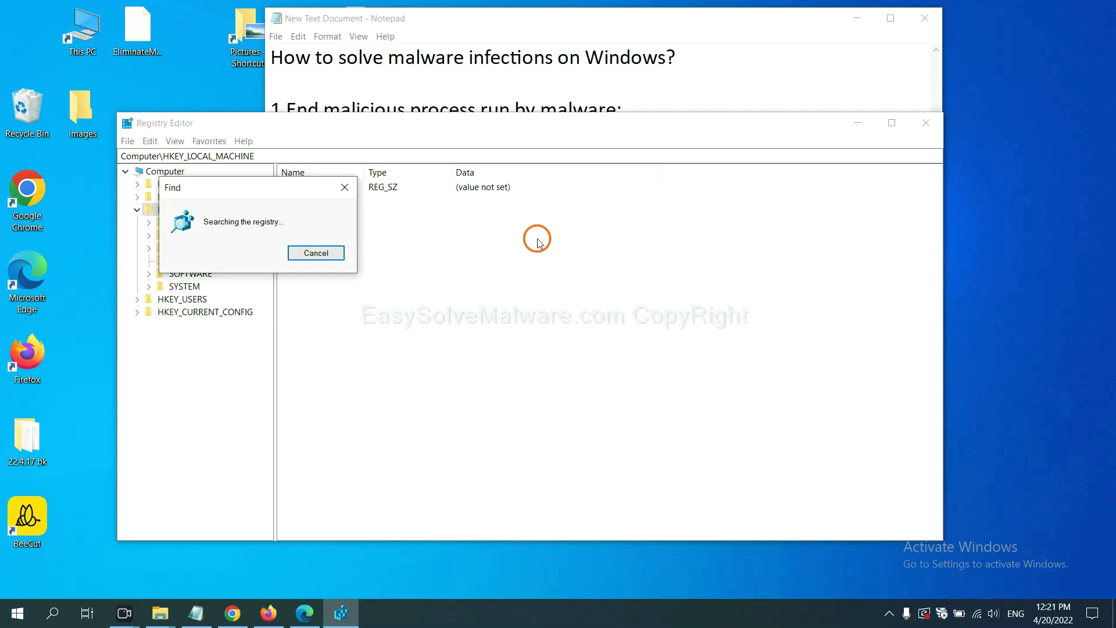
pyautogui.moveTo(269, 185); pyautogui.dragTo(438, 186)
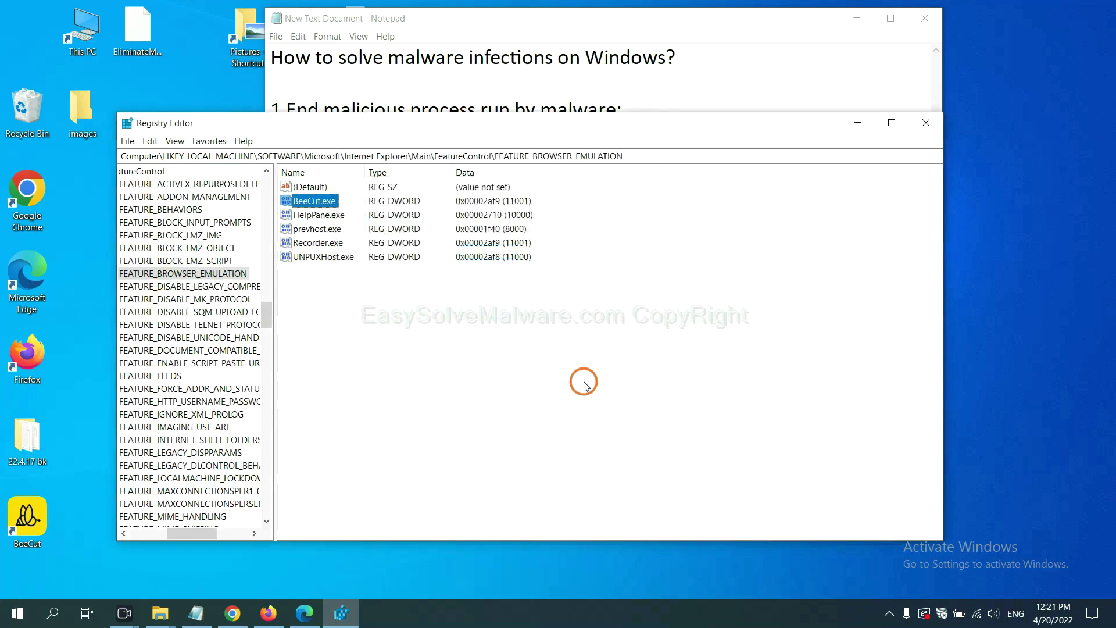
pyautogui.moveTo(188, 534); pyautogui.dragTo(180, 531)
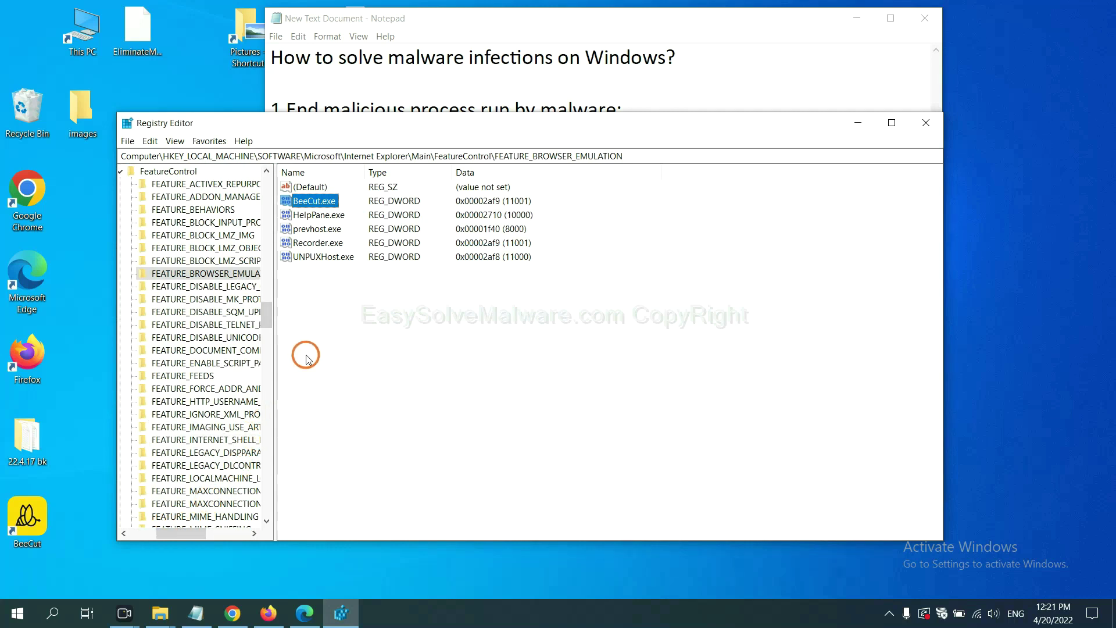
pyautogui.rightClick(226, 277)
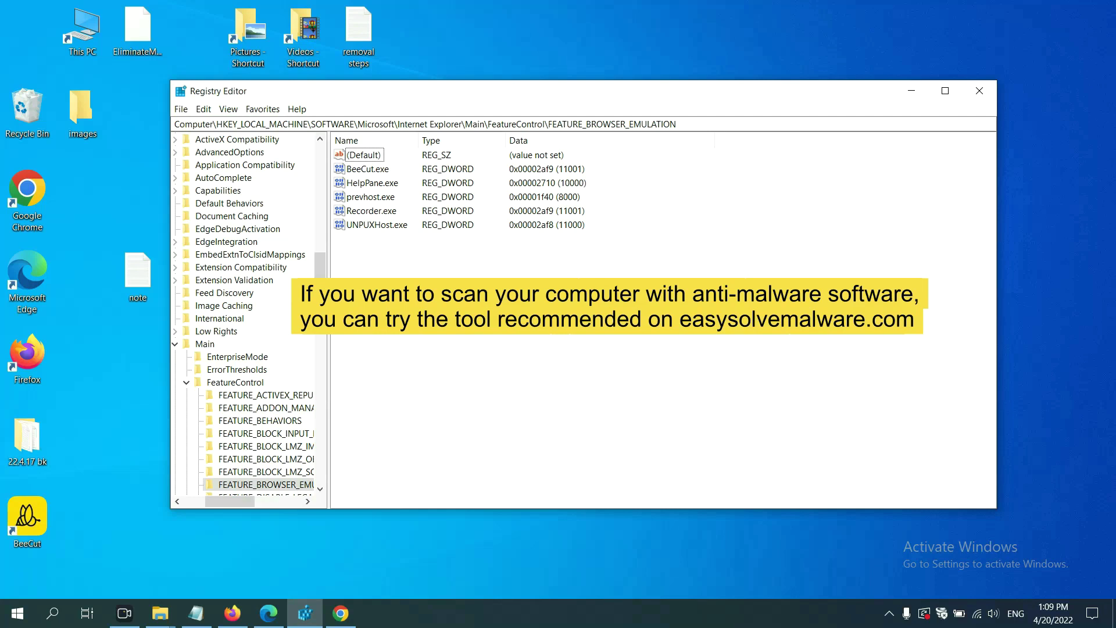
# Step: Bring Chrome forward and scroll through the easysolvemalware.com guide's removal steps
pyautogui.click(350, 609)
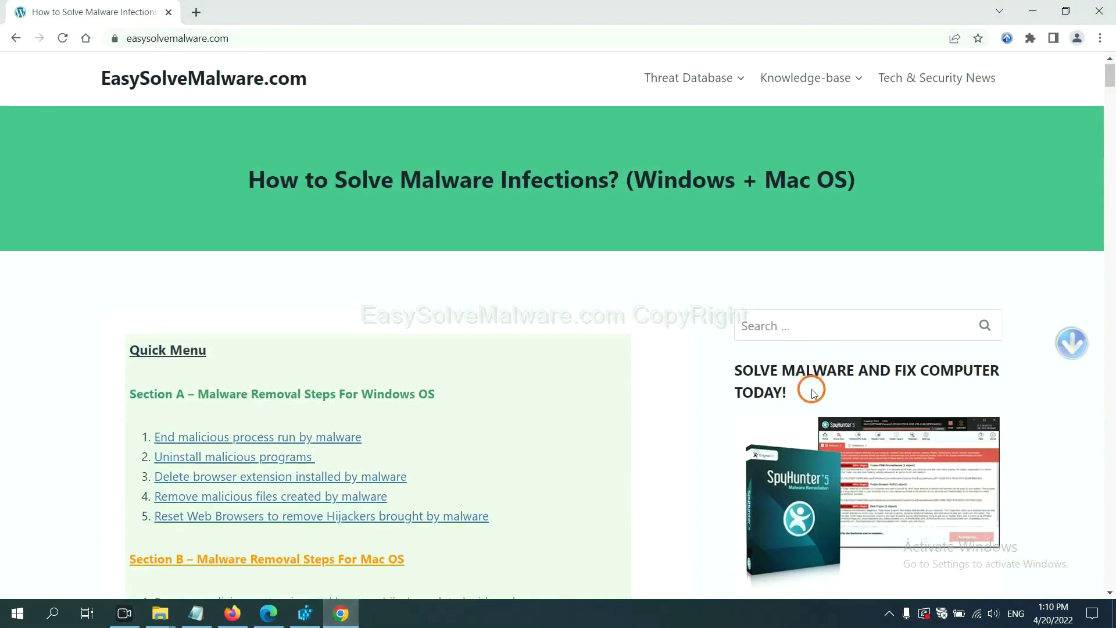
pyautogui.scroll(-1, 807, 401)
pyautogui.scroll(1, 803, 406)
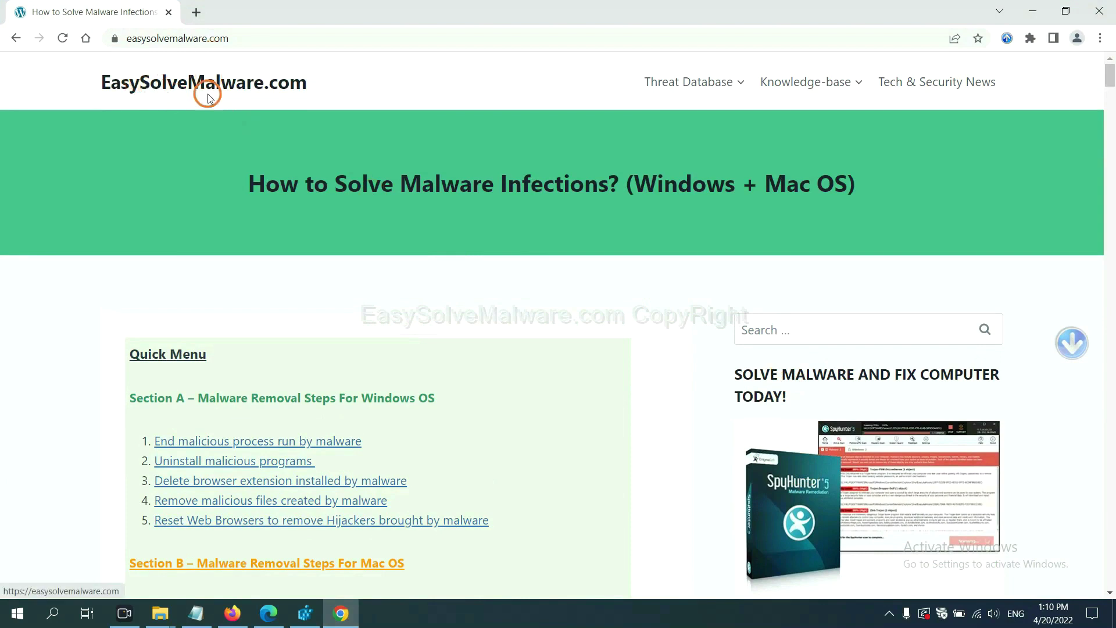
pyautogui.scroll(-3, 926, 427)
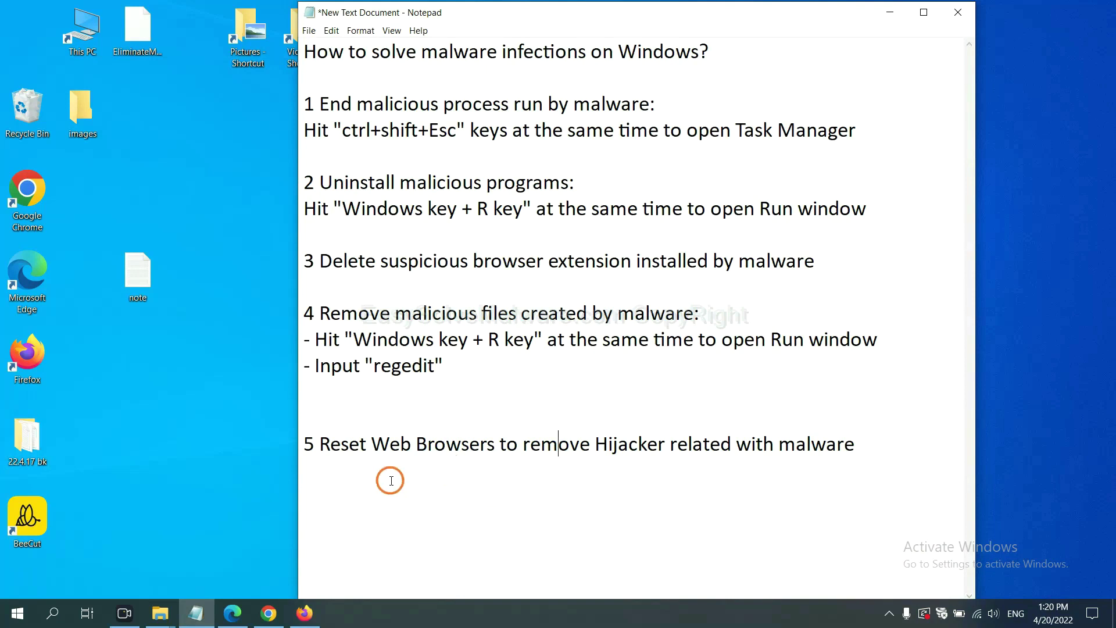
# Step: Search Chrome settings for 'reset', open the restore-defaults confirmation, then bring Firefox forward
pyautogui.click(260, 623)
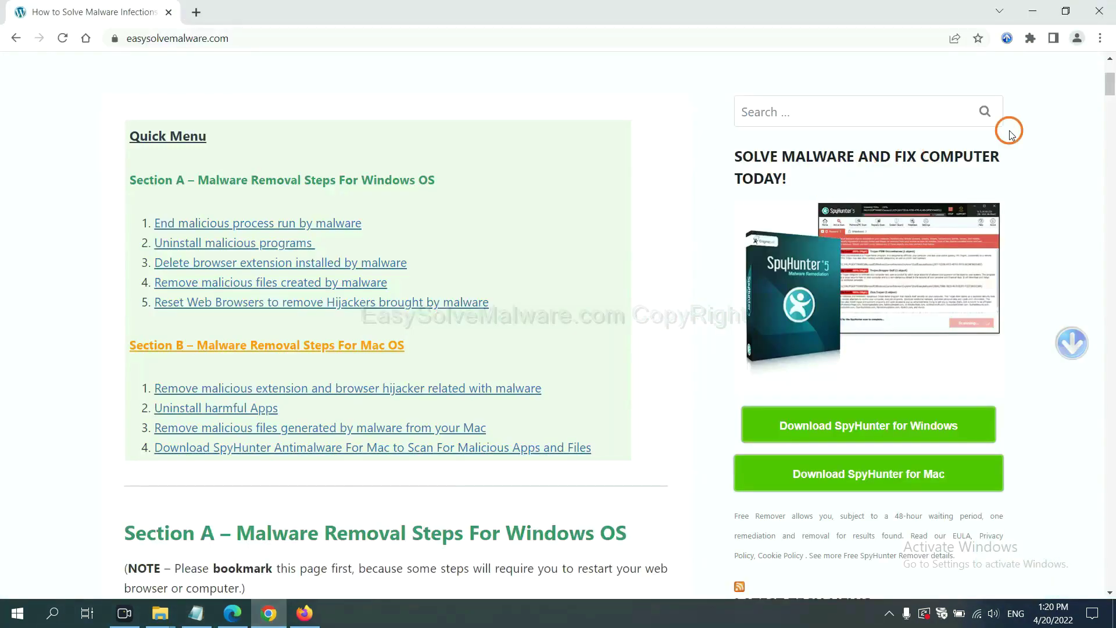
pyautogui.click(1100, 38)
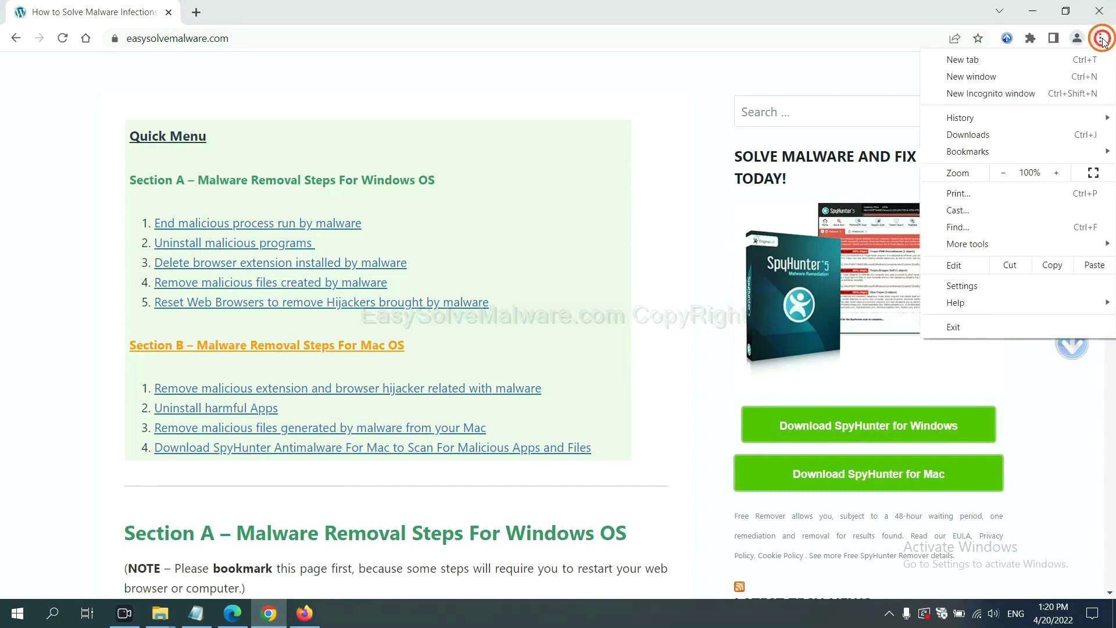
pyautogui.click(978, 285)
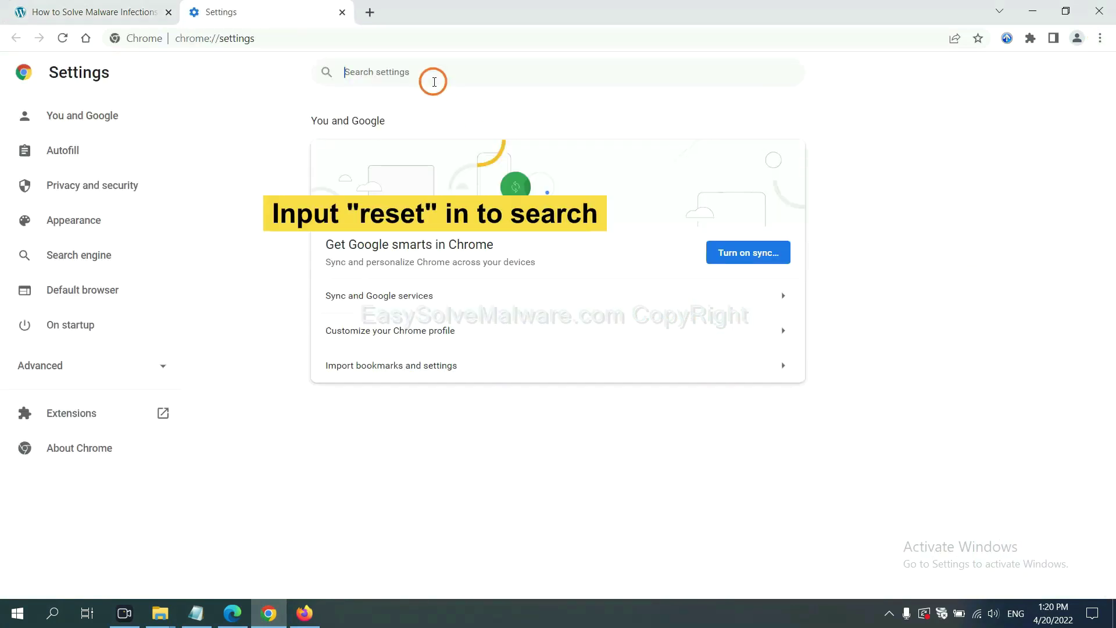
pyautogui.write('reset')
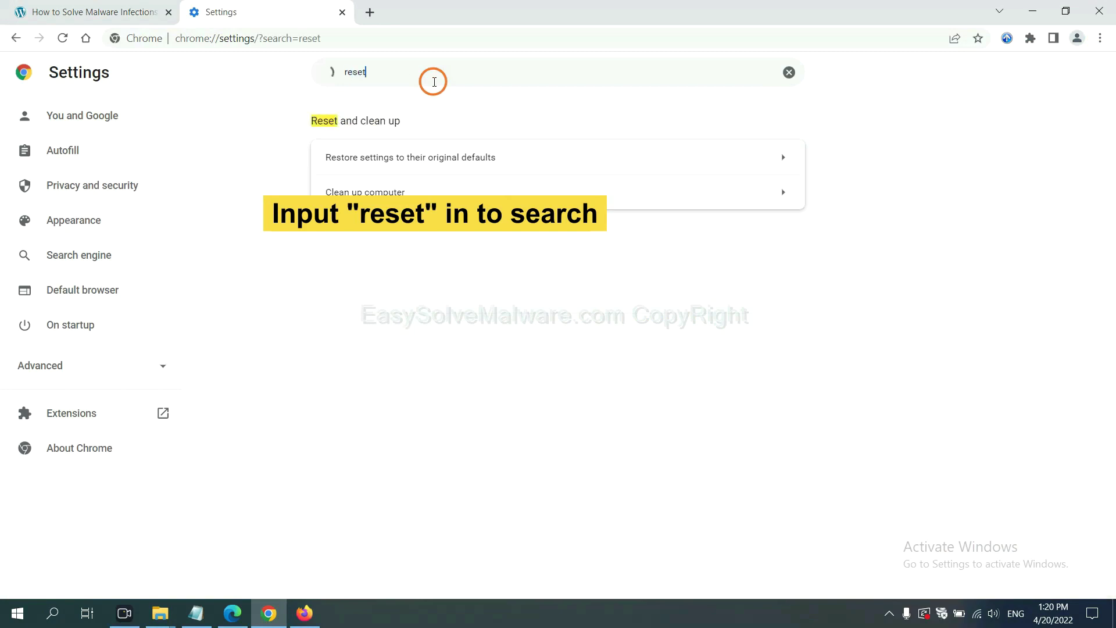
pyautogui.click(477, 156)
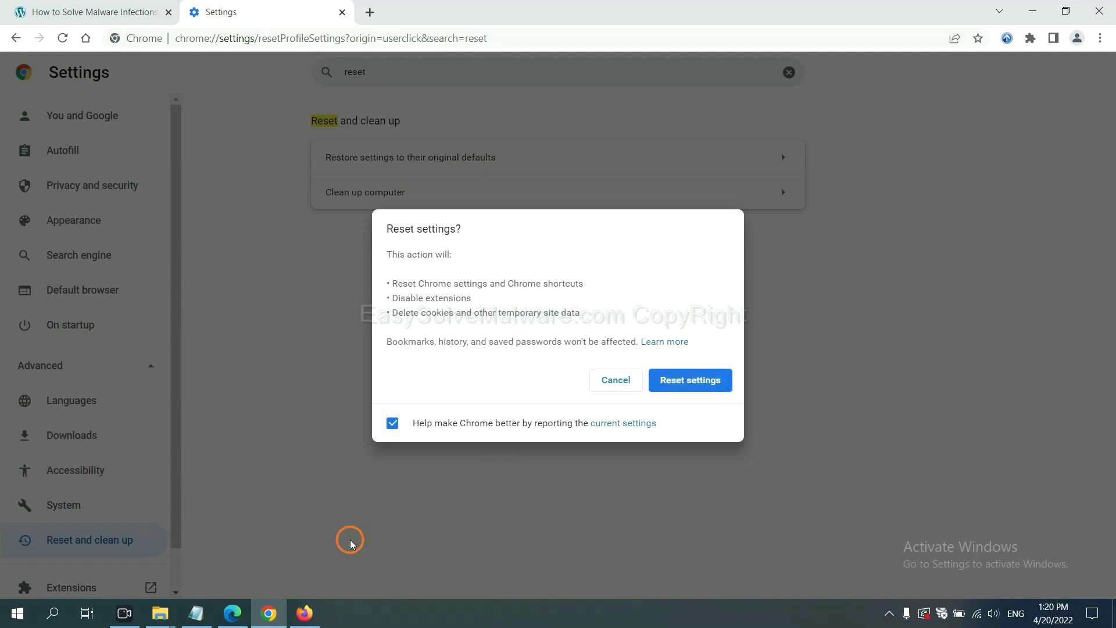
pyautogui.click(306, 612)
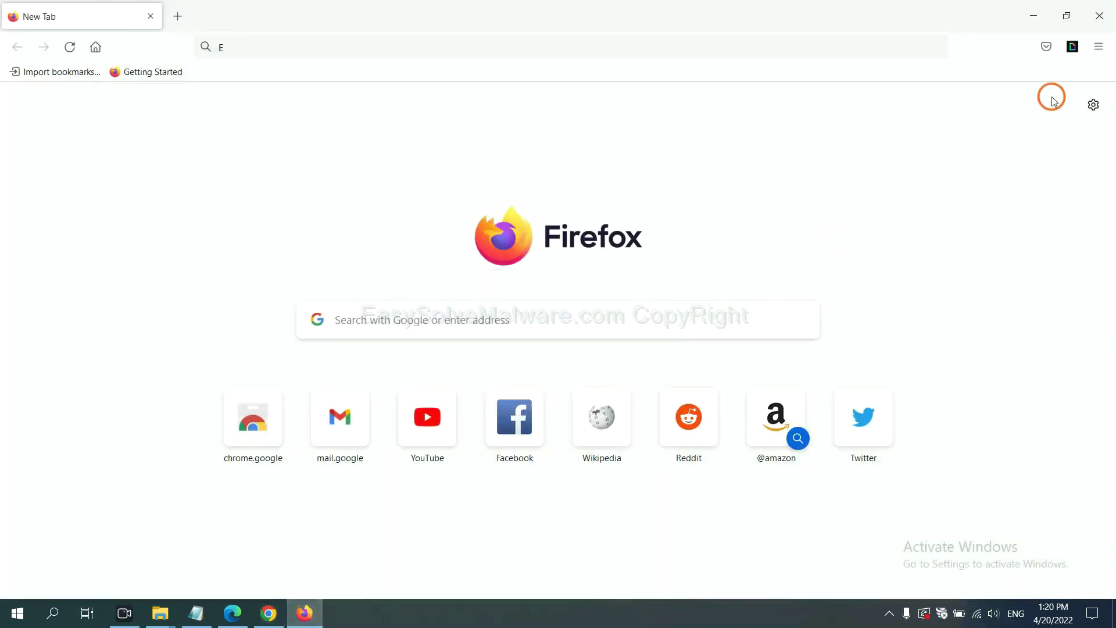
# Step: Open Firefox's Help > troubleshooting page, reach the Refresh Firefox prompt, then bring Edge forward
pyautogui.click(1098, 49)
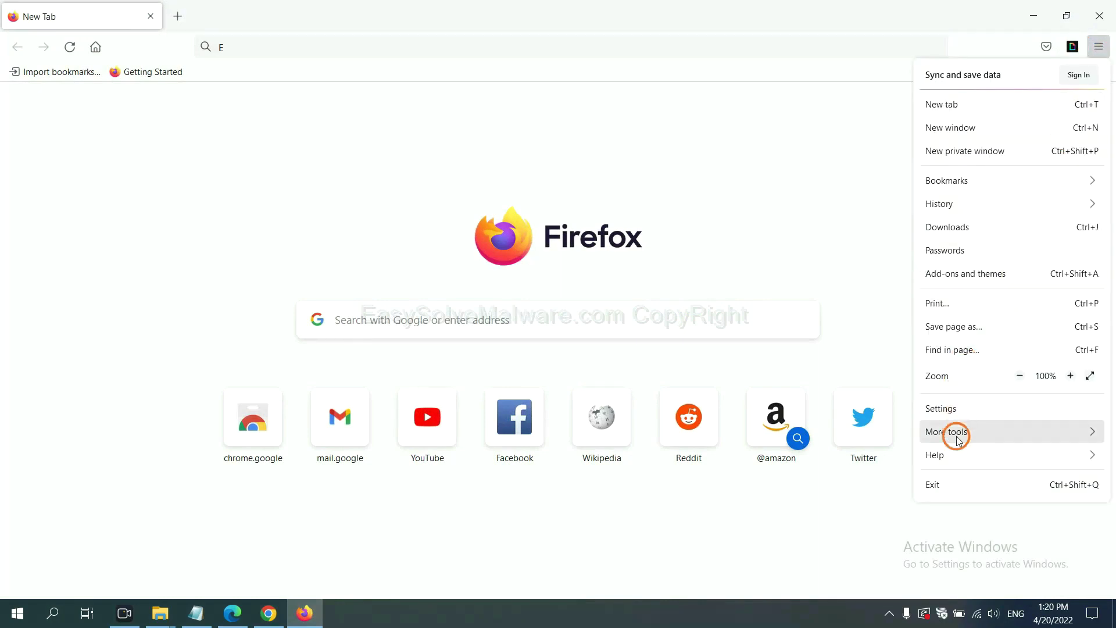
pyautogui.click(960, 454)
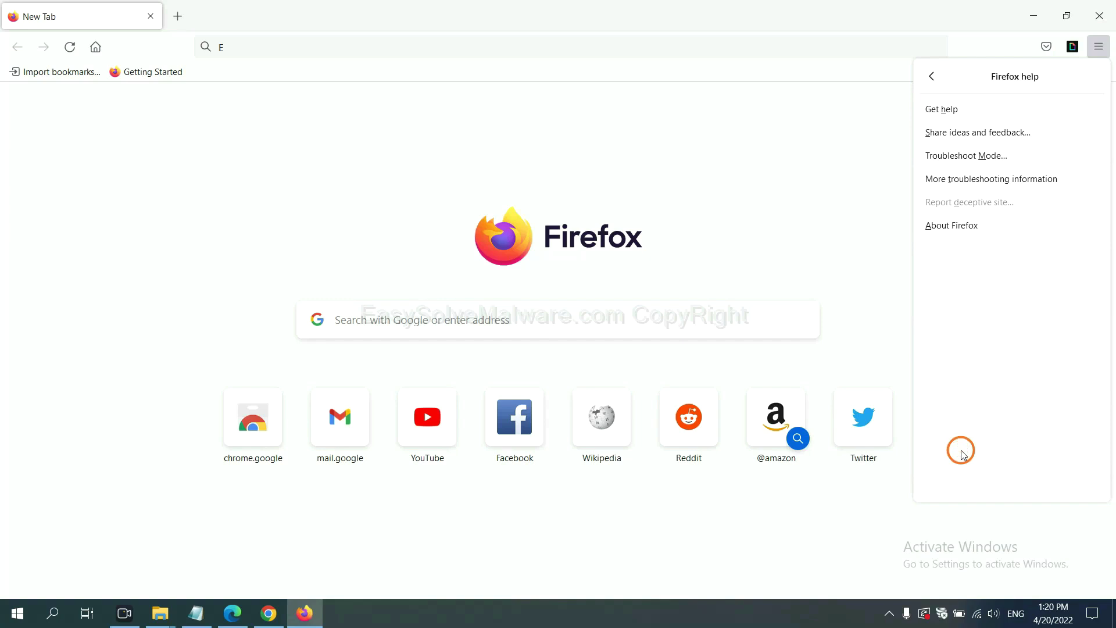
pyautogui.click(982, 184)
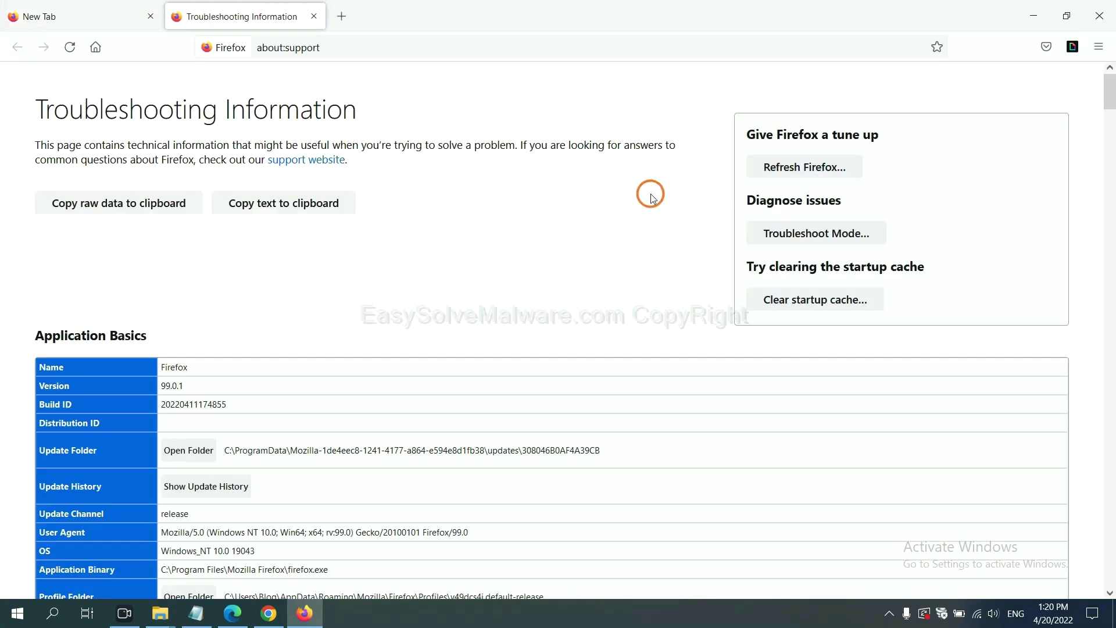
pyautogui.click(785, 172)
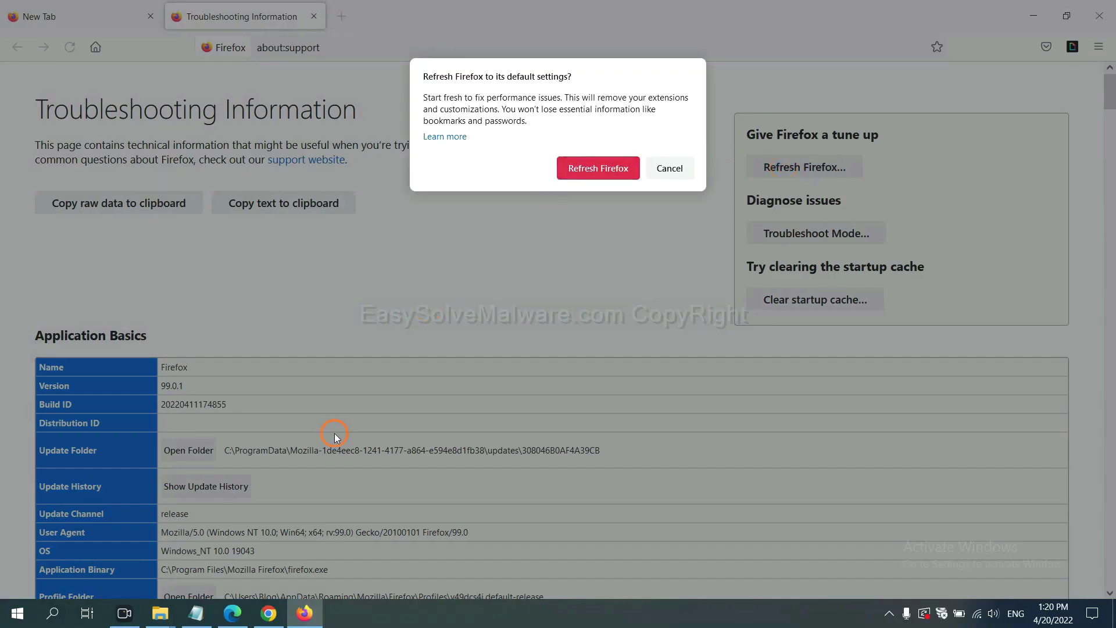
pyautogui.click(233, 613)
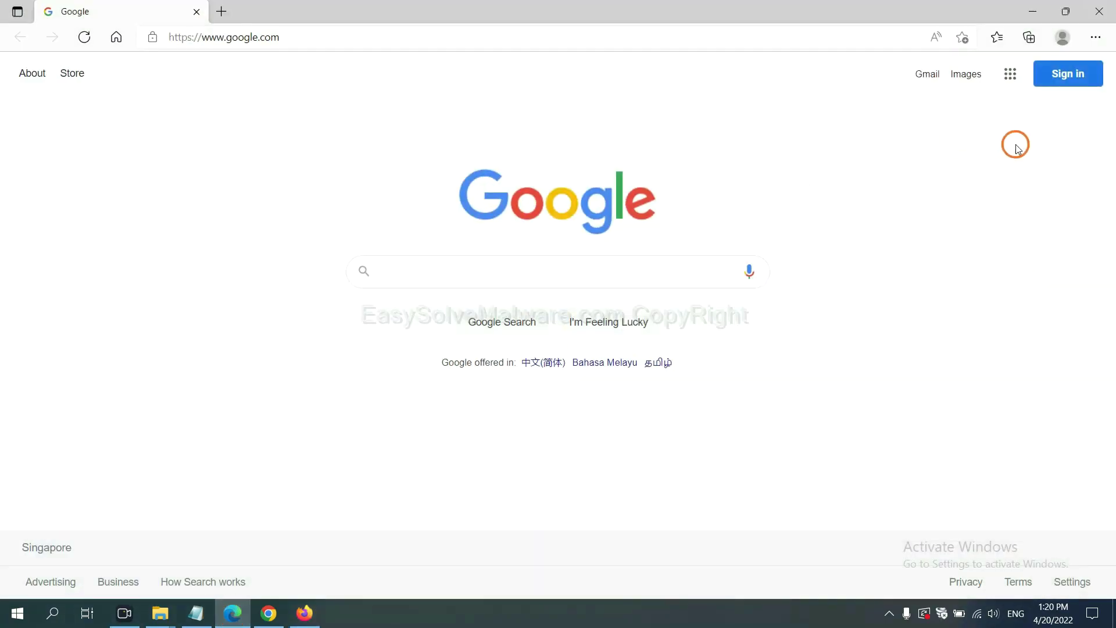
# Step: Search Edge settings for 'reset' and open 'Restore settings to their default values'
pyautogui.click(1095, 38)
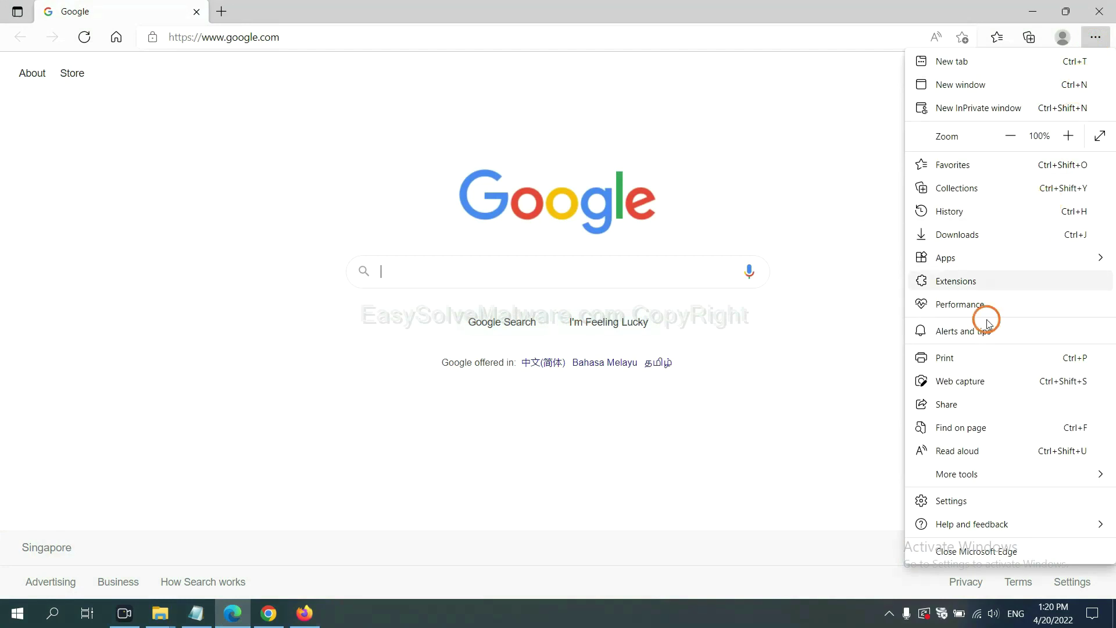
pyautogui.click(963, 501)
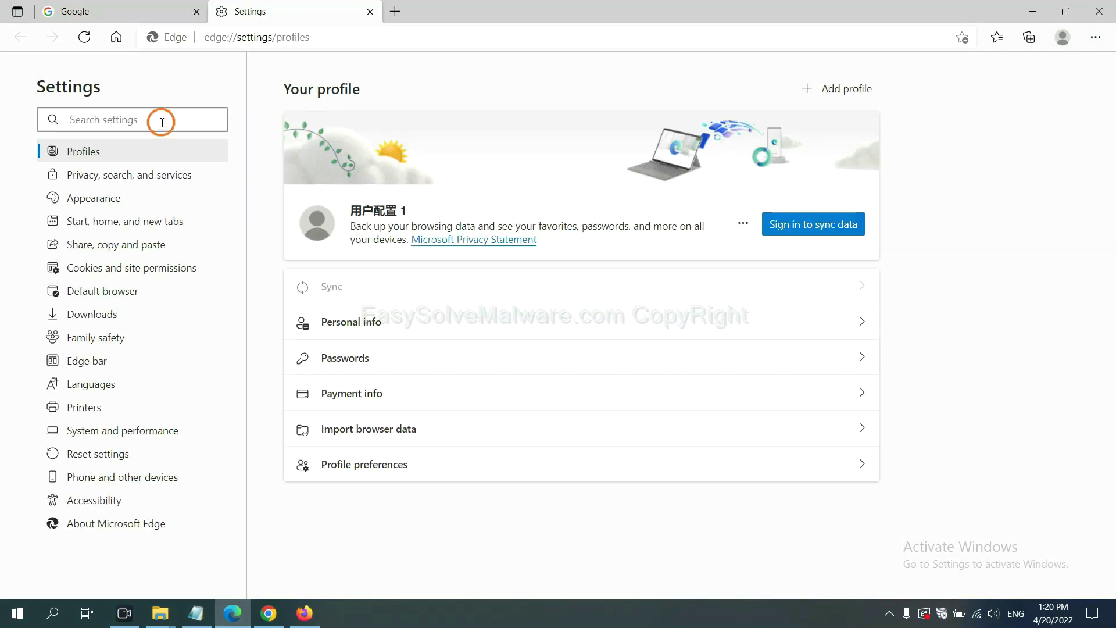
pyautogui.write('reset')
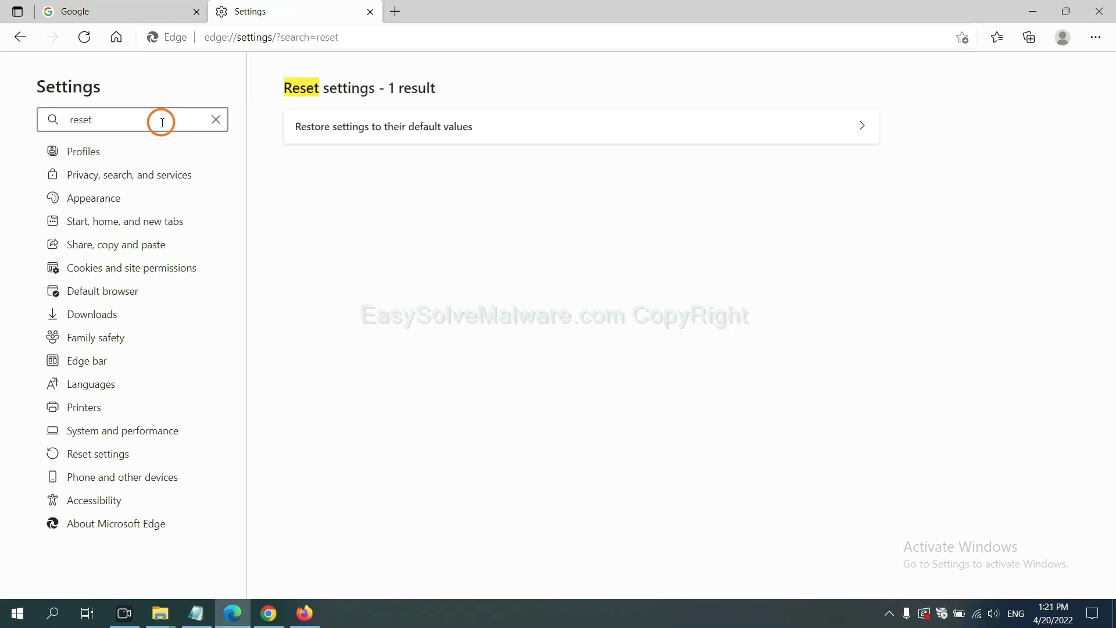
pyautogui.click(391, 121)
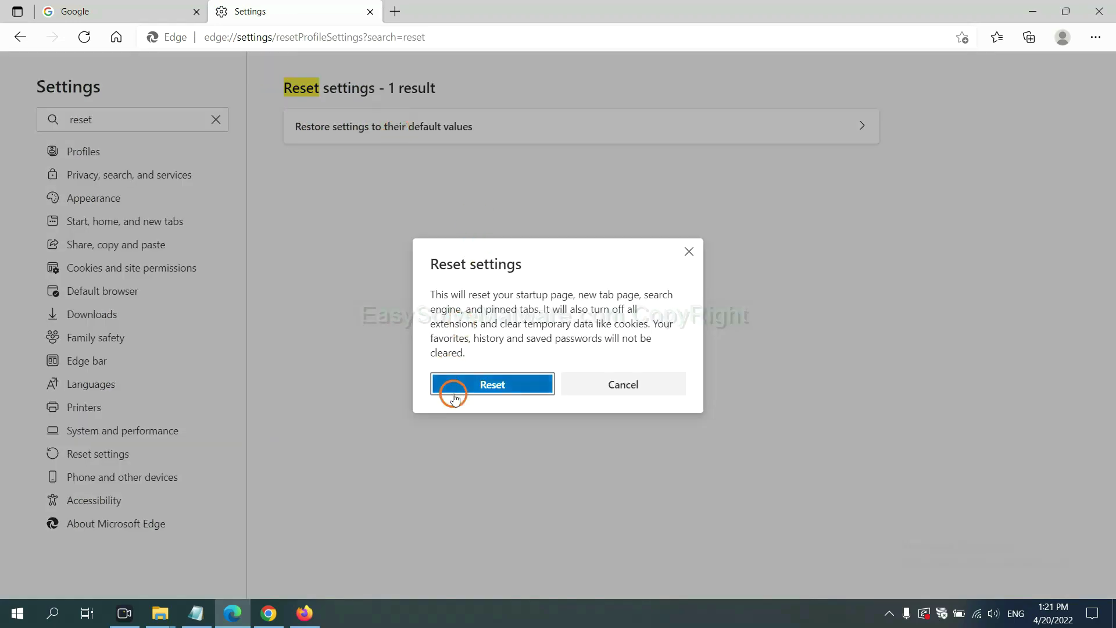